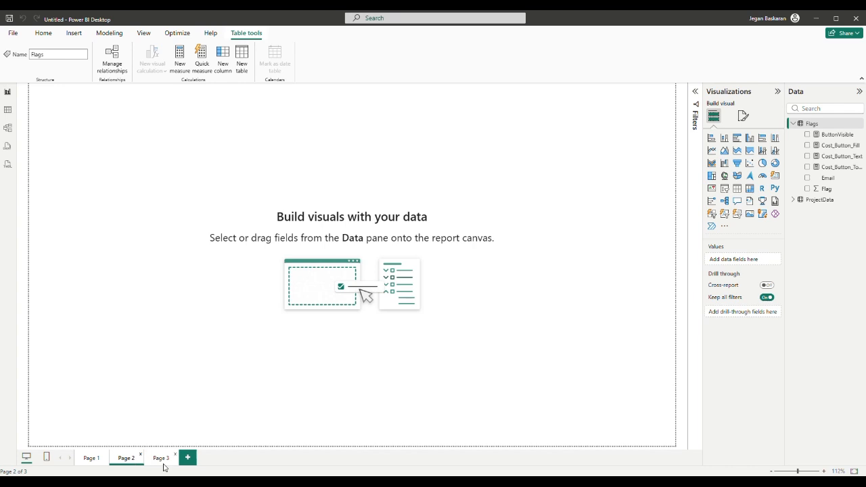
# Return from Page 3 to Page 1 and bring up the View as roles dialog.
pyautogui.click(162, 460)
pyautogui.click(83, 464)
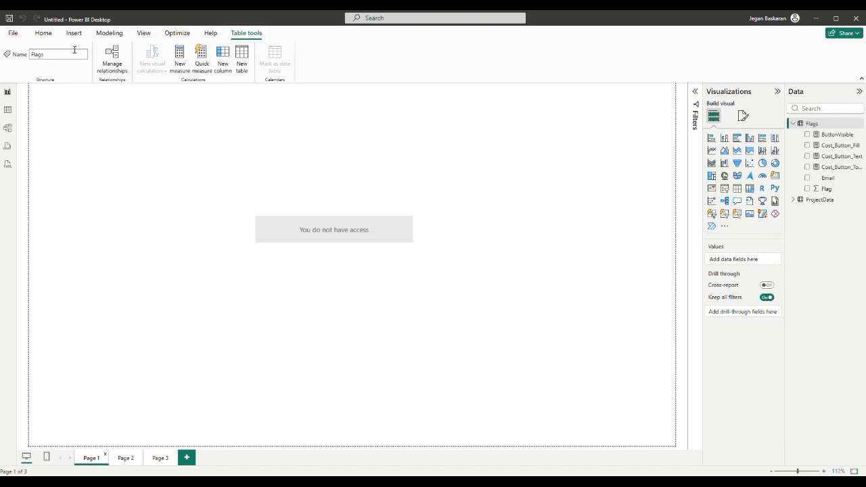
pyautogui.click(143, 33)
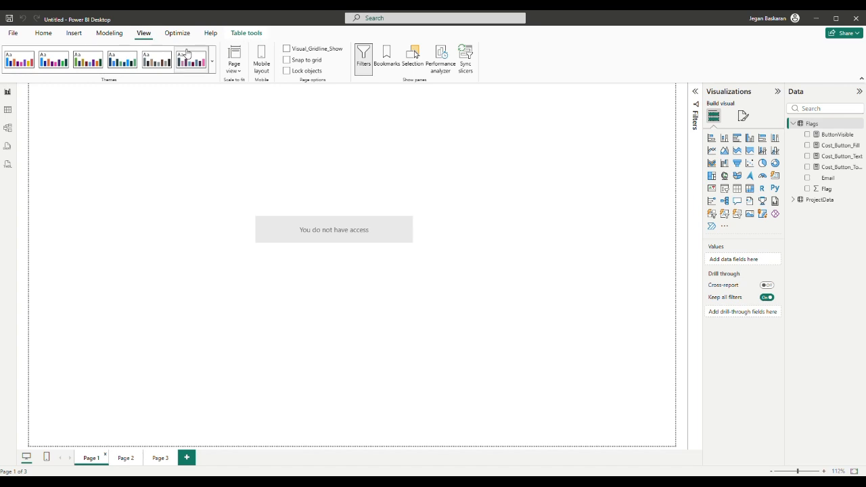
pyautogui.click(109, 33)
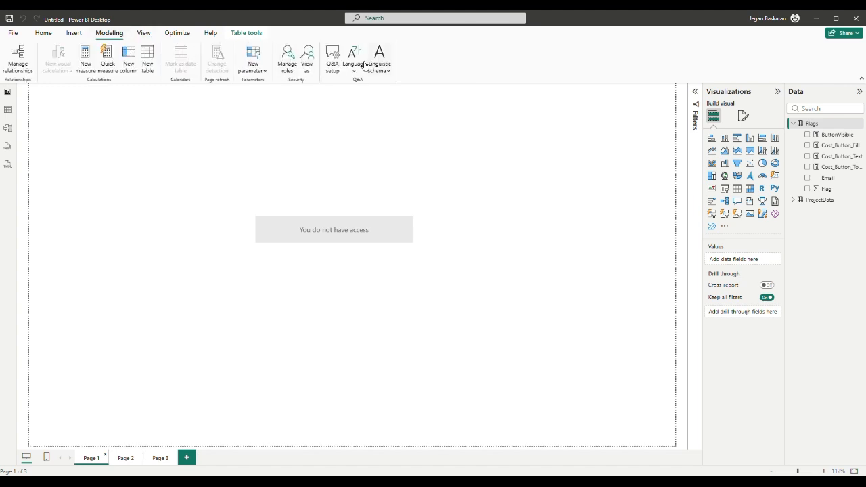
pyautogui.click(308, 58)
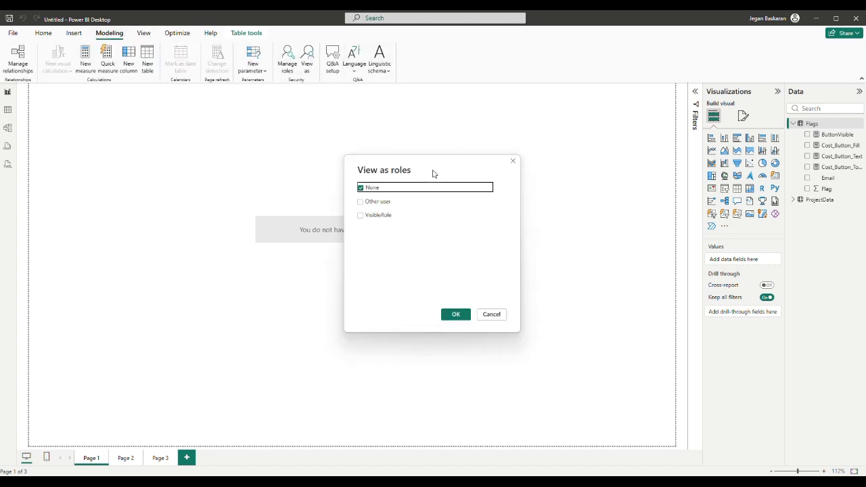
# View as the test user's e-mail in VisibleRole, then check Page 2 and Page 1.
pyautogui.click(387, 203)
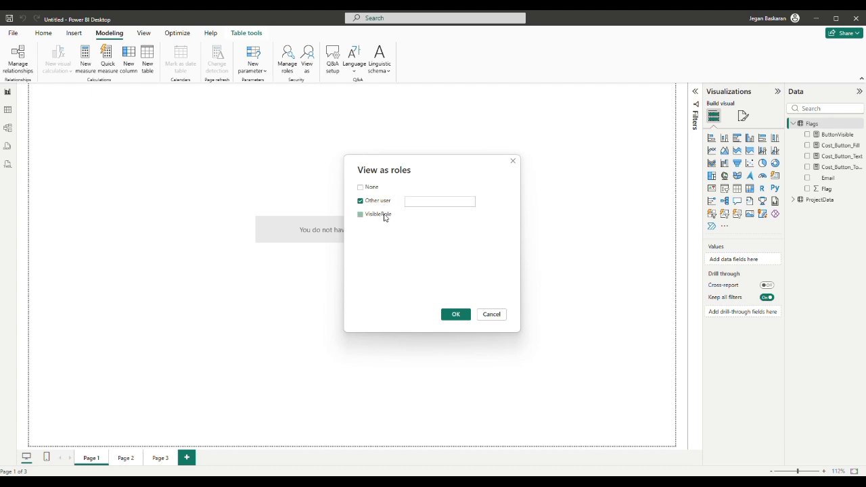
pyautogui.click(384, 216)
pyautogui.click(411, 203)
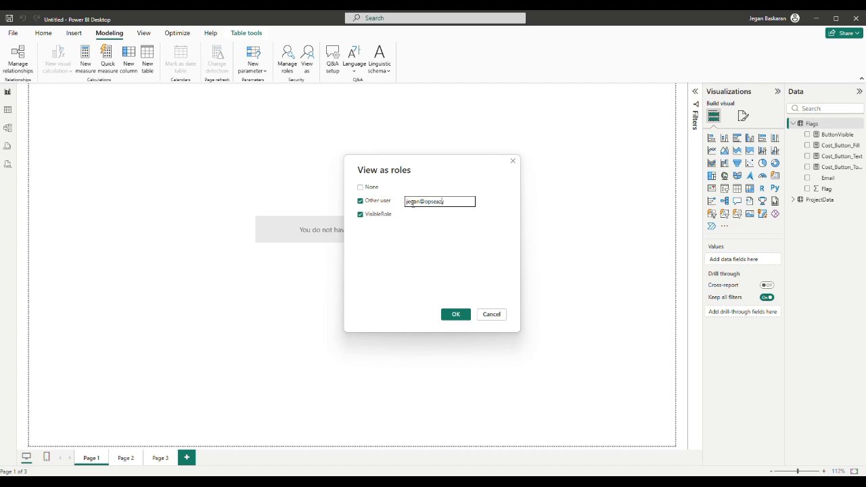
pyautogui.click(455, 314)
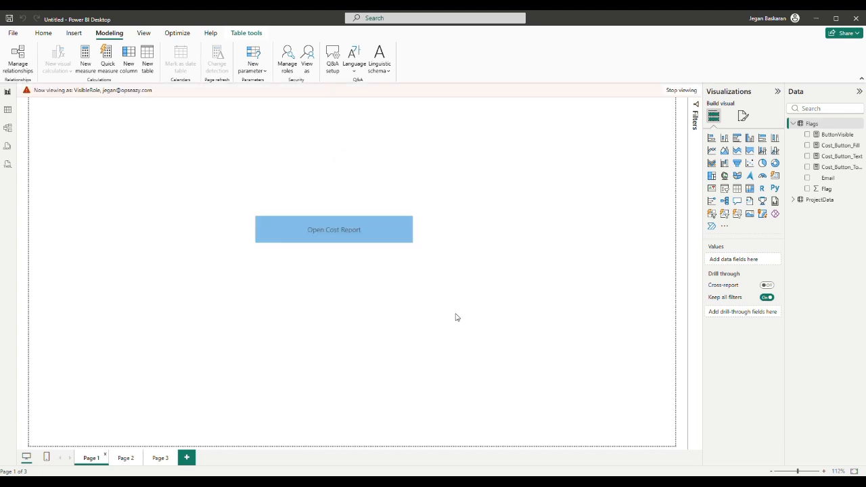
pyautogui.keyDown('ctrl'); pyautogui.click(355, 240); pyautogui.keyUp('ctrl')
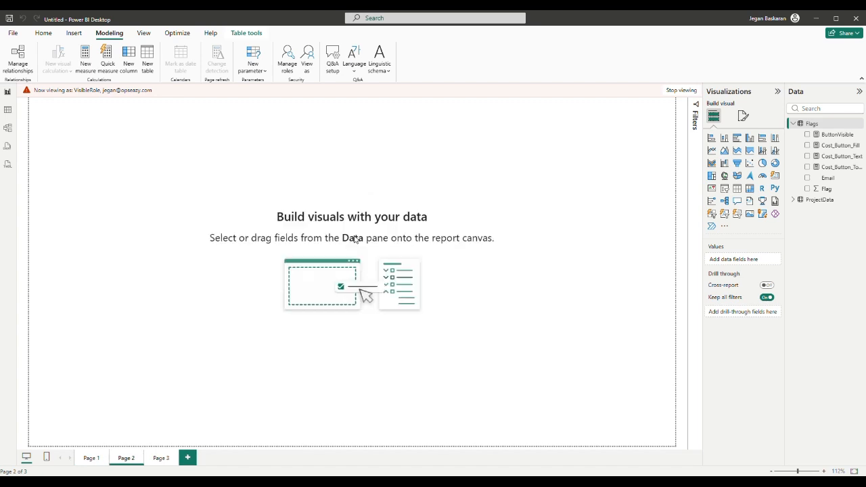
pyautogui.click(90, 459)
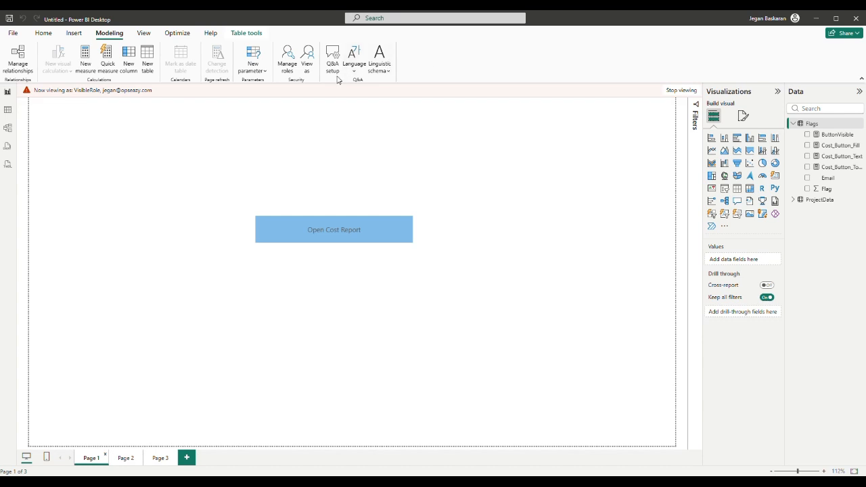
# Re-run View as with the user's e-mail prefixed by 'dd', then check Page 3.
pyautogui.click(310, 59)
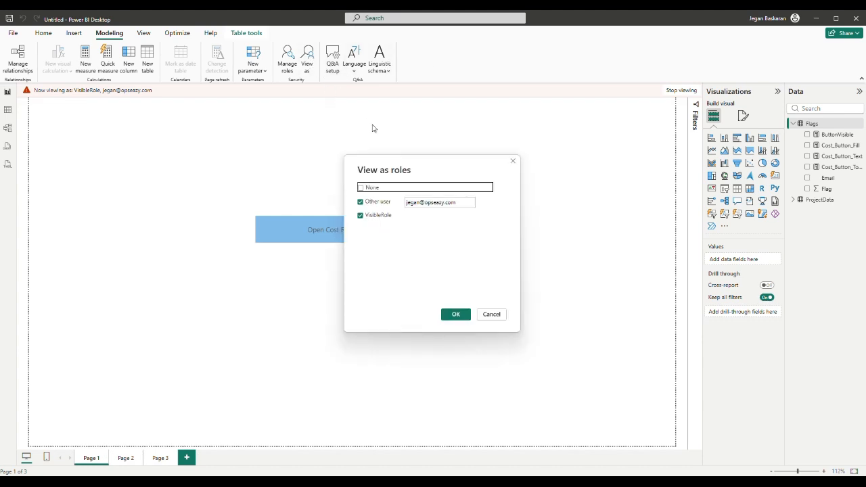
pyautogui.click(407, 203)
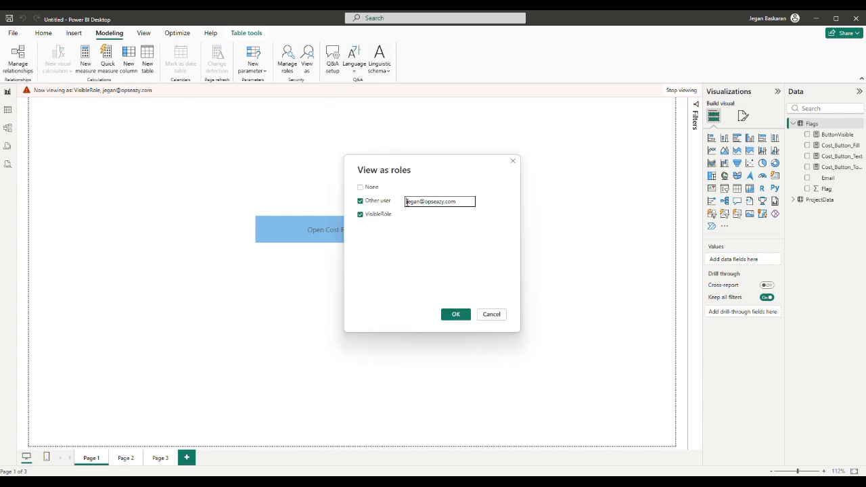
pyautogui.write('dd')
pyautogui.click(456, 315)
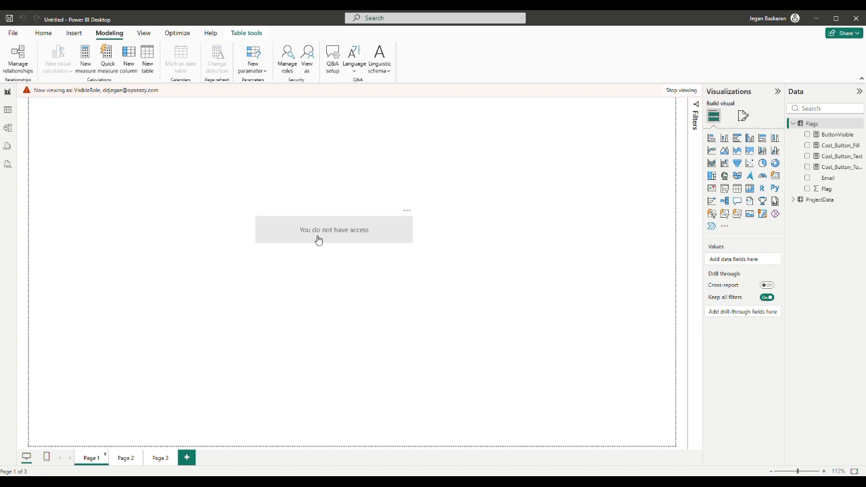
pyautogui.keyDown('ctrl'); pyautogui.click(318, 240); pyautogui.keyUp('ctrl')
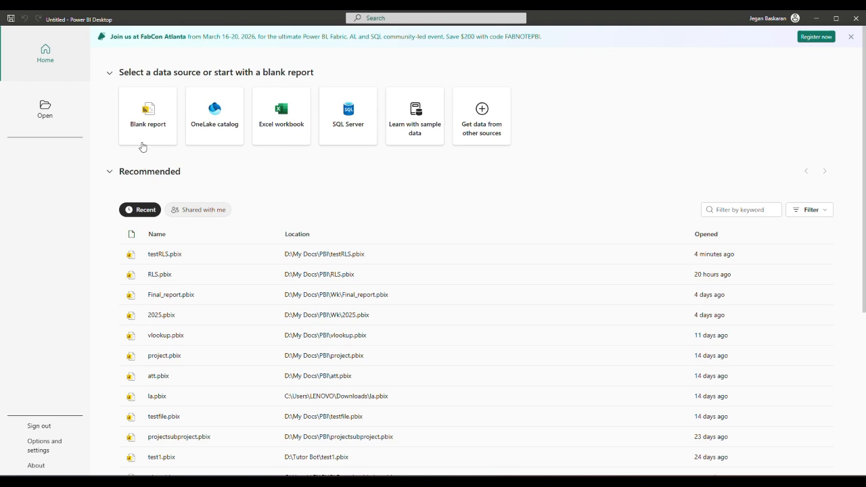
# Start a blank report and open PowerBI_Cost_RLS_Demo_Data (1).xlsx from Downloads in the Navigator.
pyautogui.click(138, 125)
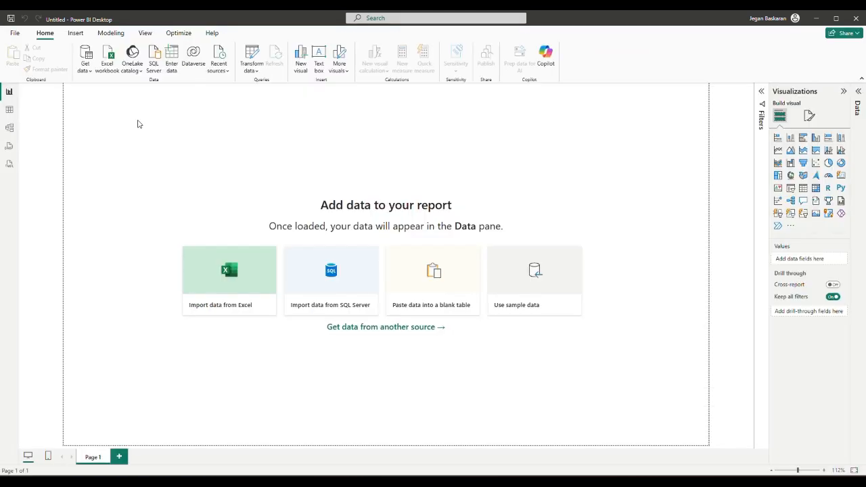
pyautogui.click(225, 310)
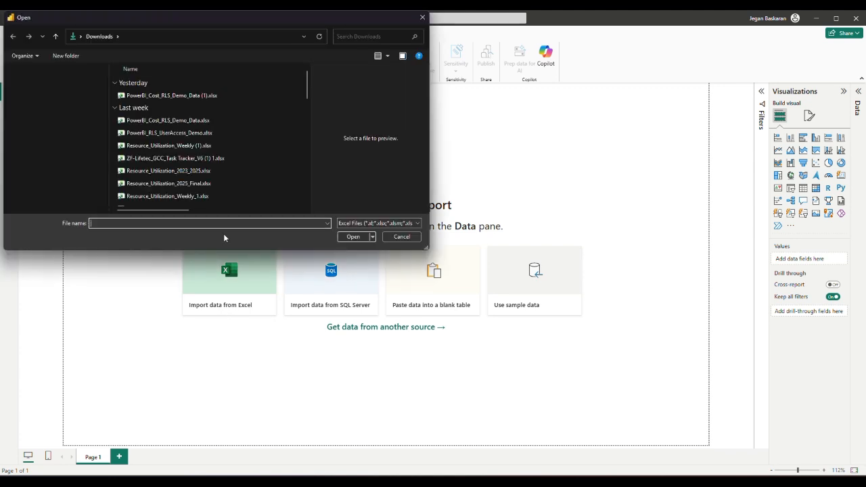
pyautogui.doubleClick(210, 99)
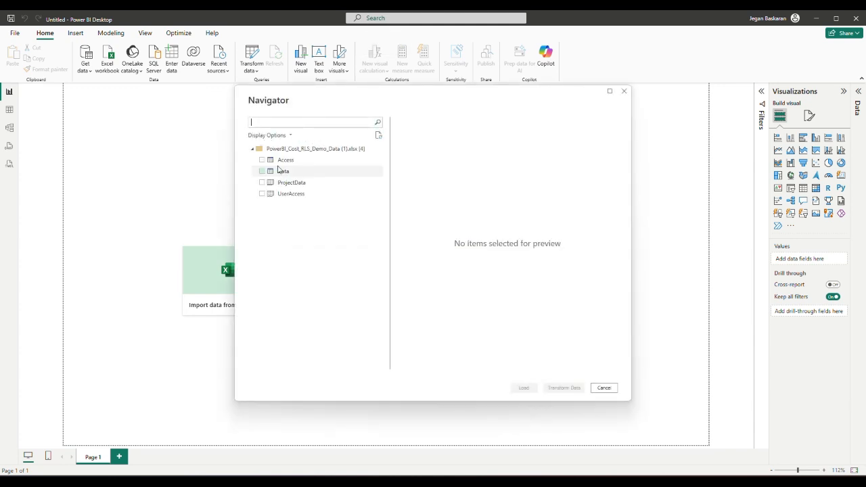
# Select the Access and Data sheets in the Navigator and load them.
pyautogui.click(263, 161)
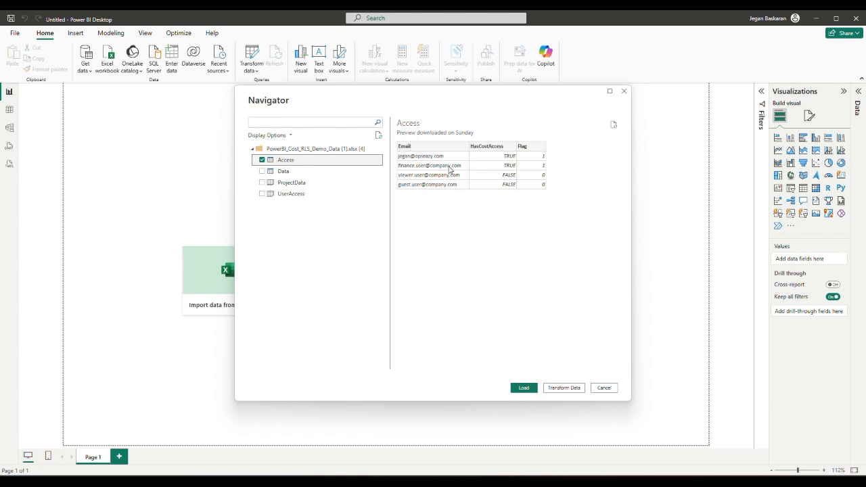
pyautogui.click(263, 171)
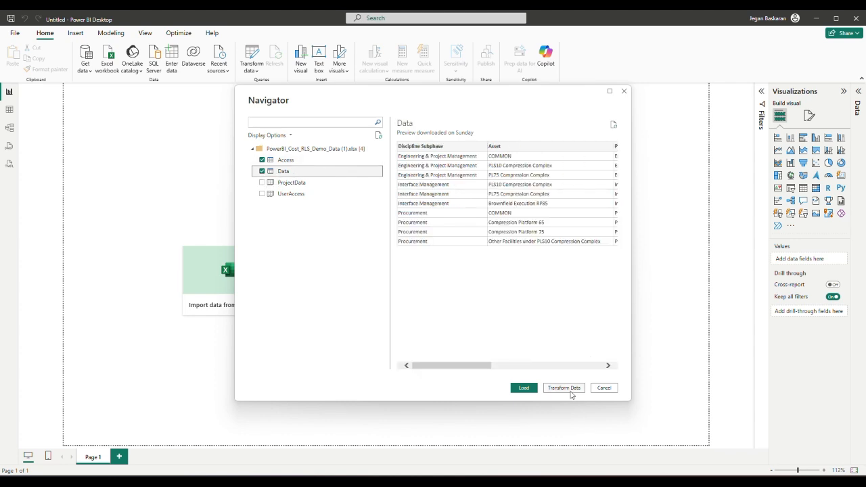
pyautogui.click(522, 388)
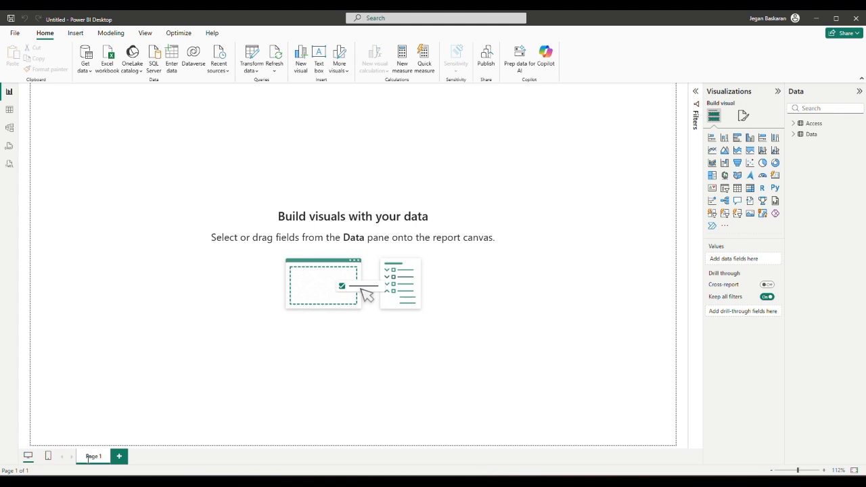
# Rename Page 1 to Home and add a second page named Main.
pyautogui.doubleClick(88, 459)
pyautogui.write('Home')
pyautogui.press('Return')
pyautogui.click(122, 463)
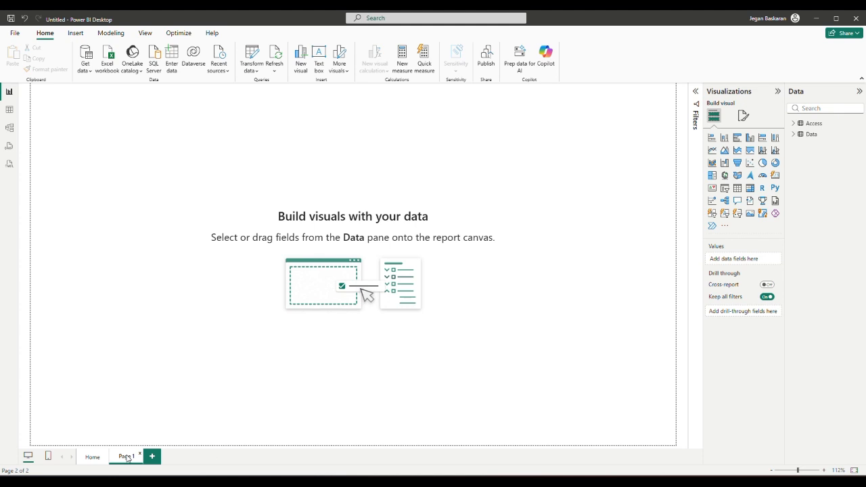
pyautogui.doubleClick(128, 457)
pyautogui.write('Main')
pyautogui.press('Return')
# Add a third page and name it 'No Access'.
pyautogui.click(149, 457)
pyautogui.doubleClick(159, 458)
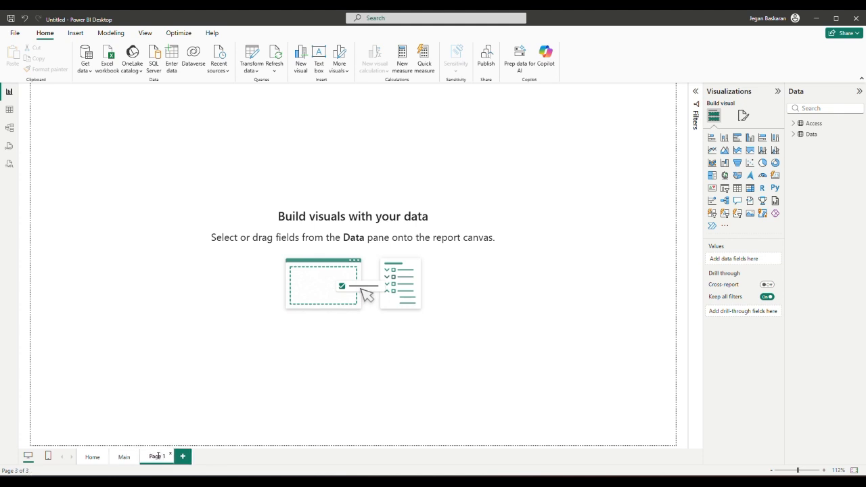
pyautogui.hotkey('ctrl', 'a')
pyautogui.write('No Ac')
pyautogui.write('c')
pyautogui.write('ess')
pyautogui.click(169, 439)
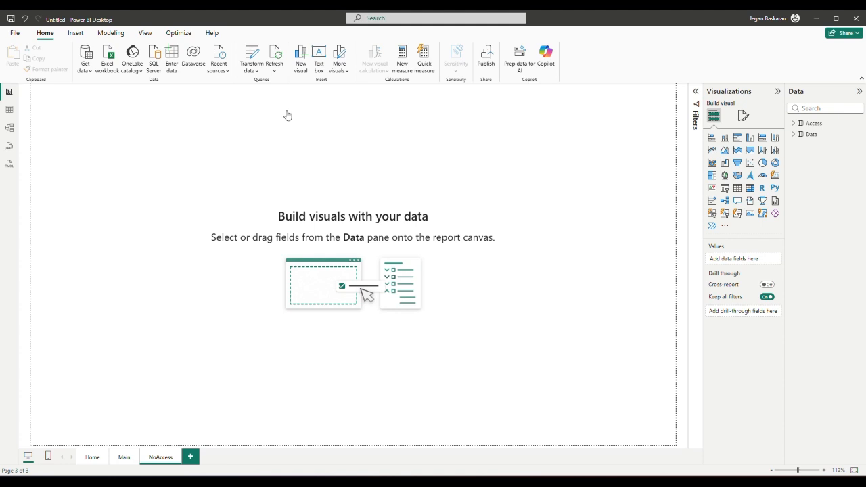
# Add an enlarged text box reading 'You dont have access' on the NoAccess page.
pyautogui.click(319, 59)
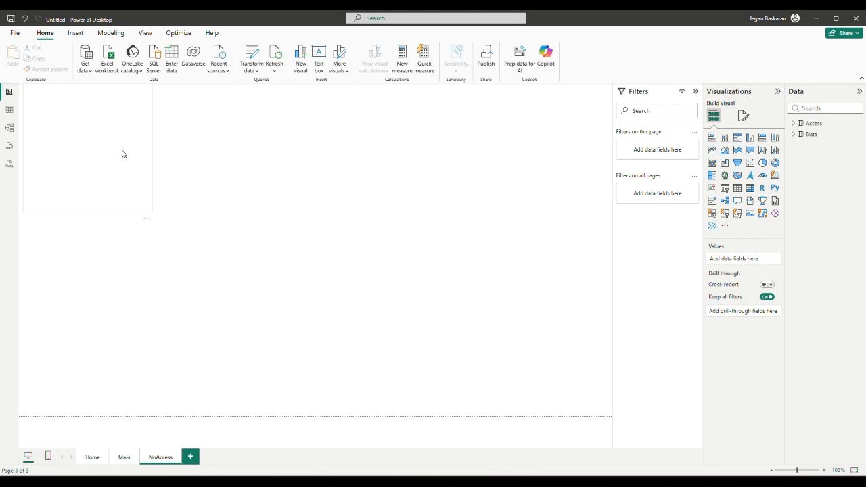
pyautogui.click(122, 154)
pyautogui.write('You do')
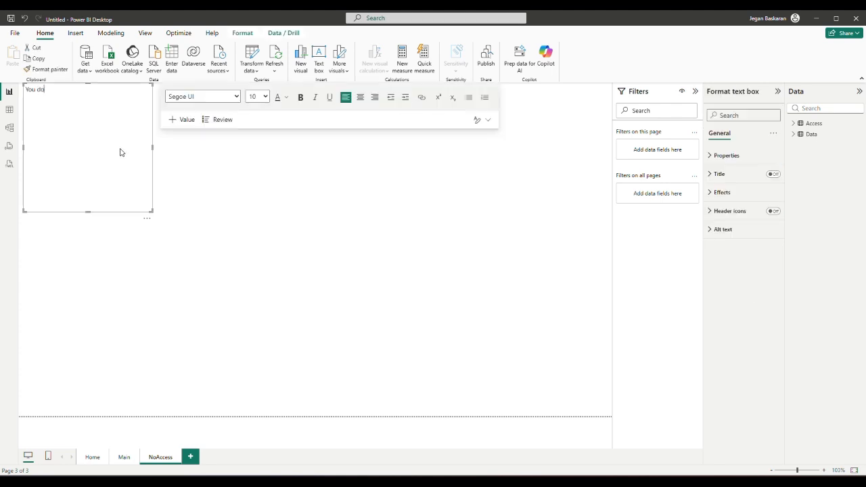
pyautogui.write('nt have access')
pyautogui.moveTo(153, 211); pyautogui.dragTo(447, 334)
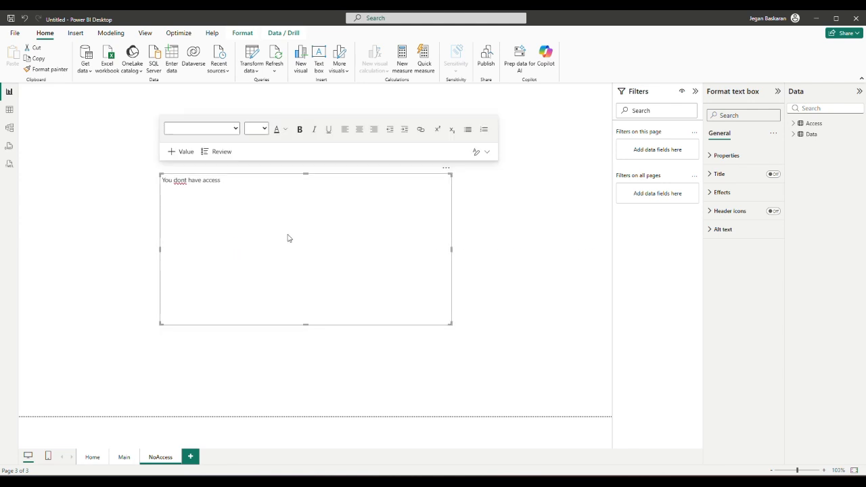
# Make the access message bold, centred and 36 pt.
pyautogui.tripleClick(171, 183)
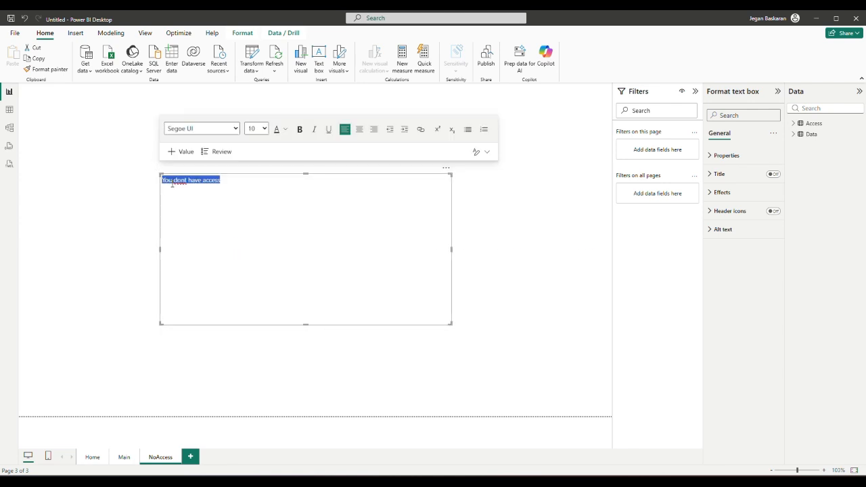
pyautogui.click(300, 129)
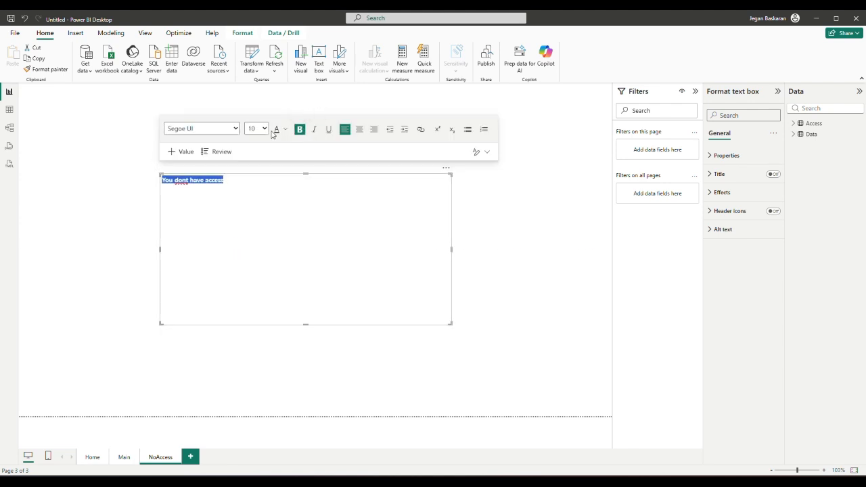
pyautogui.click(360, 130)
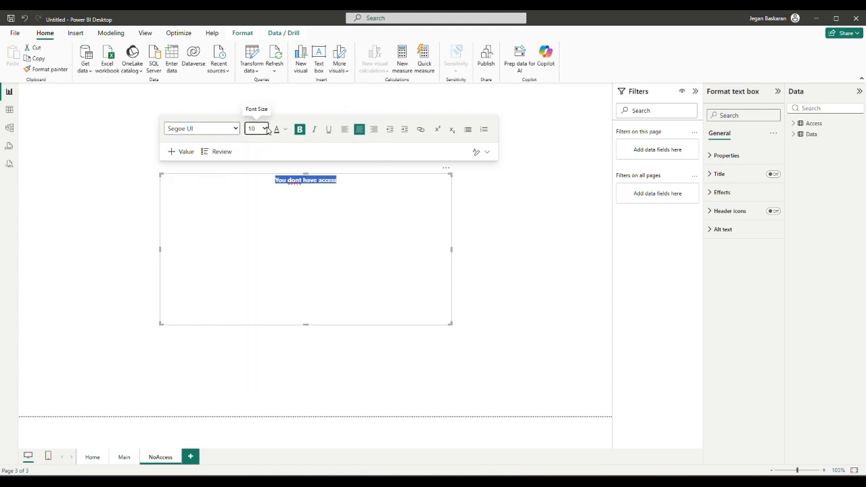
pyautogui.click(266, 129)
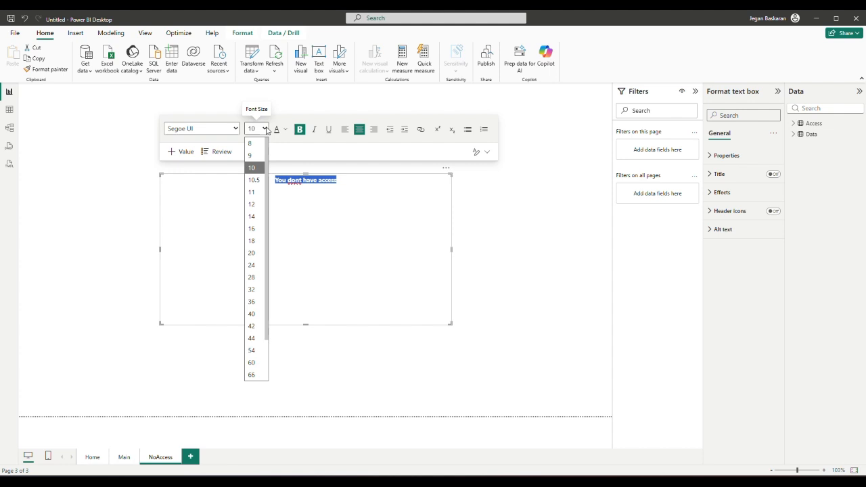
pyautogui.click(249, 300)
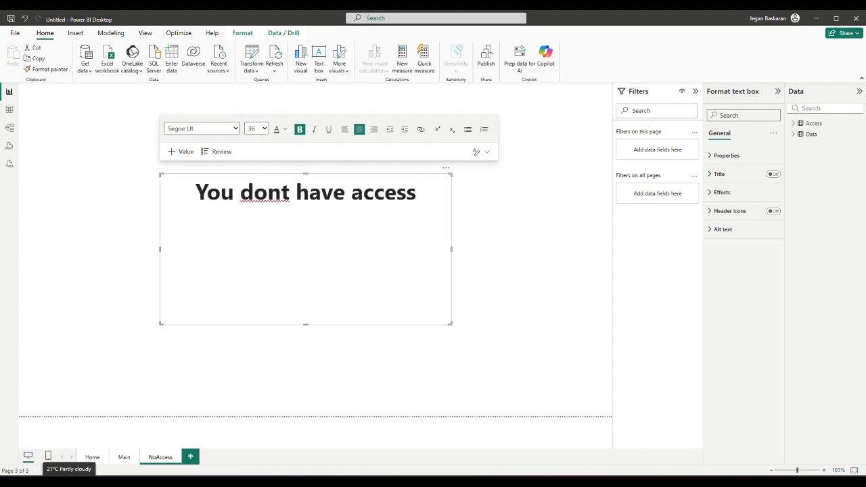
pyautogui.click(124, 457)
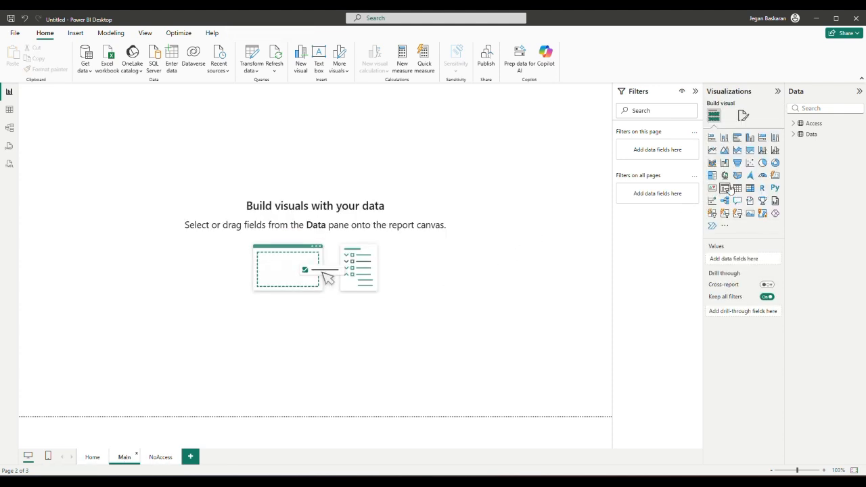
# Add a centred clustered column chart of Cost by Discipline Subphase to the Main page.
pyautogui.click(738, 189)
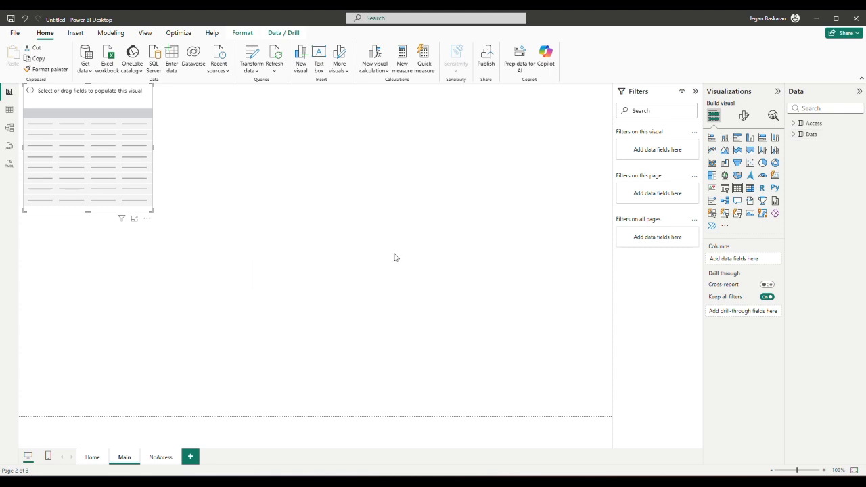
pyautogui.click(794, 134)
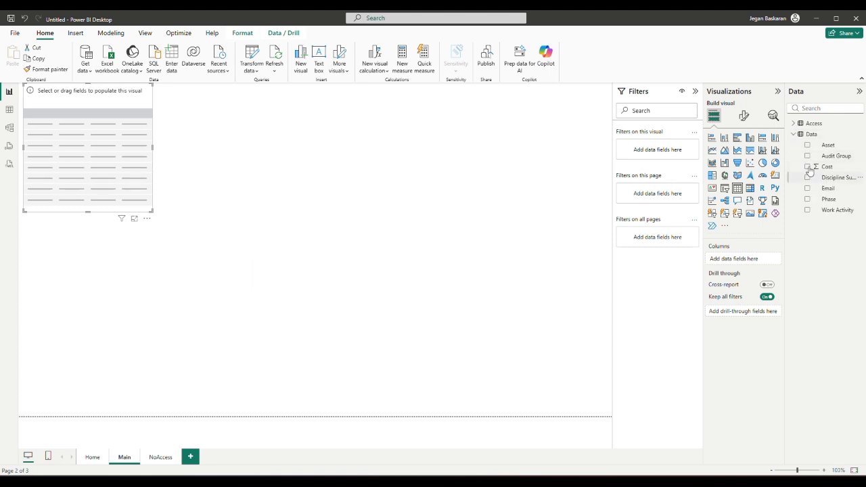
pyautogui.click(807, 177)
pyautogui.click(807, 166)
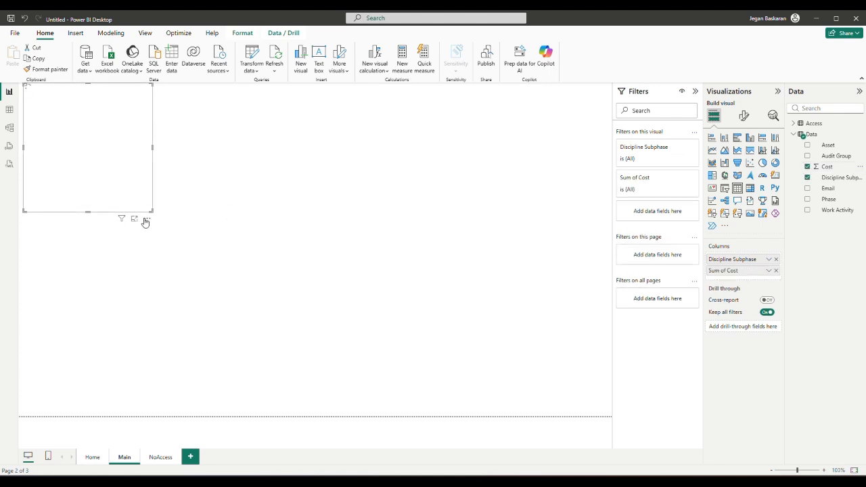
pyautogui.moveTo(145, 220); pyautogui.dragTo(299, 275)
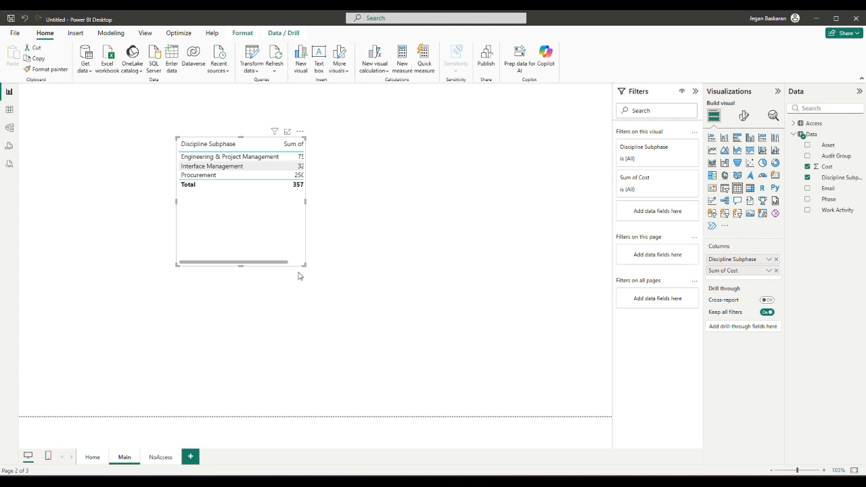
pyautogui.click(749, 139)
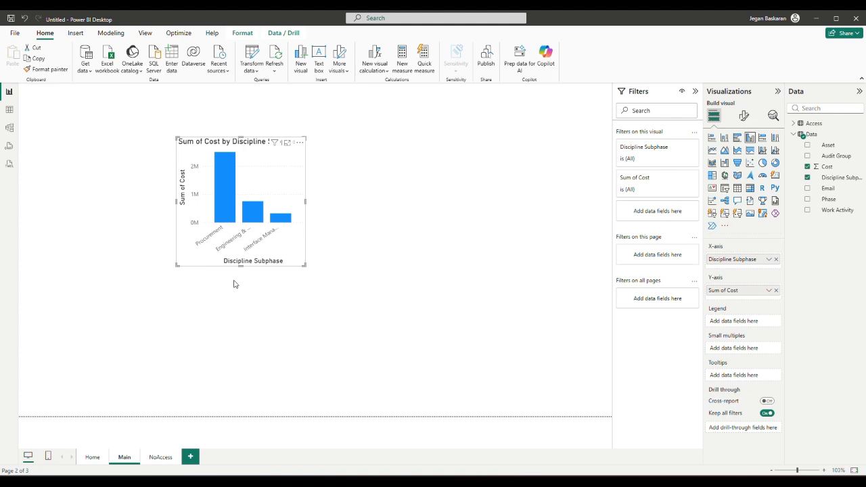
pyautogui.click(95, 458)
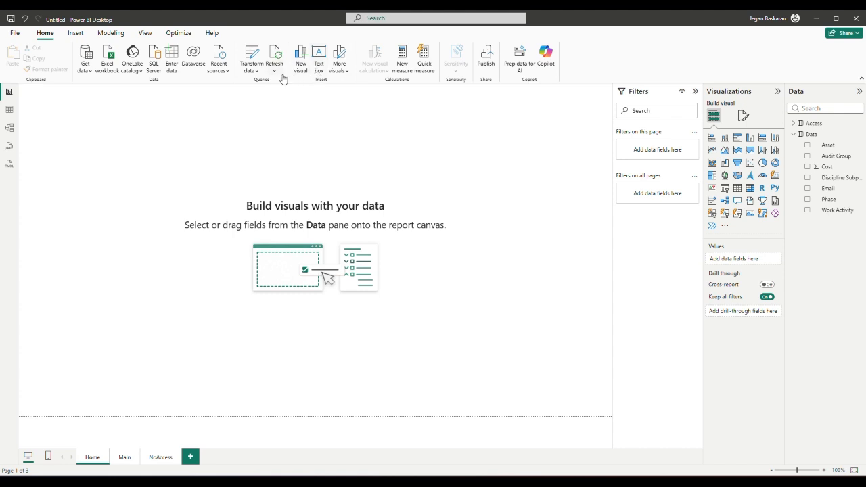
# Insert a blank button and move it to the middle of the Home page.
pyautogui.click(78, 33)
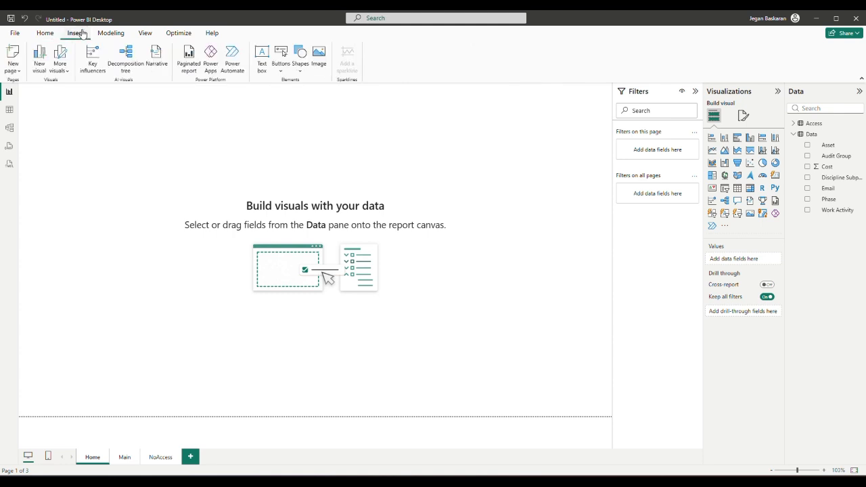
pyautogui.click(283, 74)
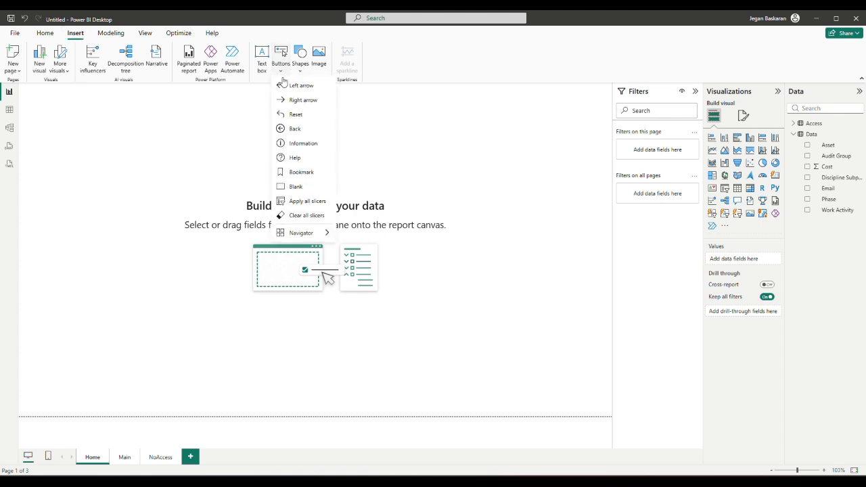
pyautogui.click(295, 187)
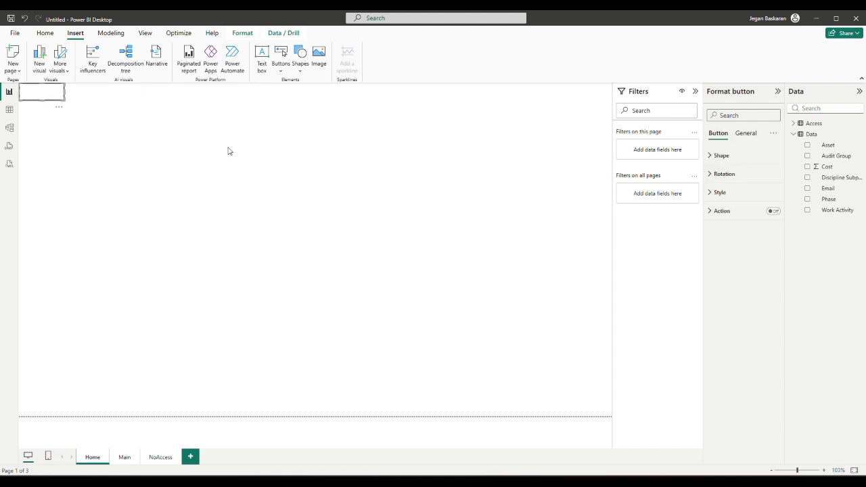
pyautogui.moveTo(60, 110); pyautogui.dragTo(297, 234)
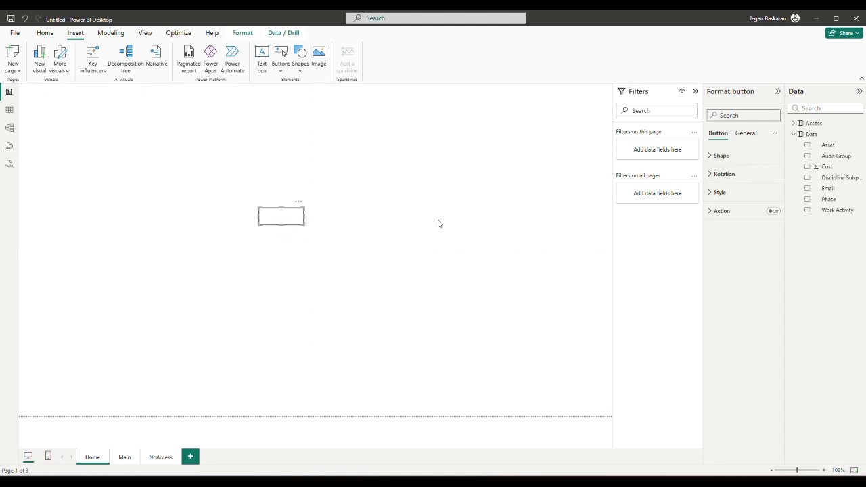
# Turn on the button text, label it 'Open Main Data', and widen the button to fit.
pyautogui.click(711, 192)
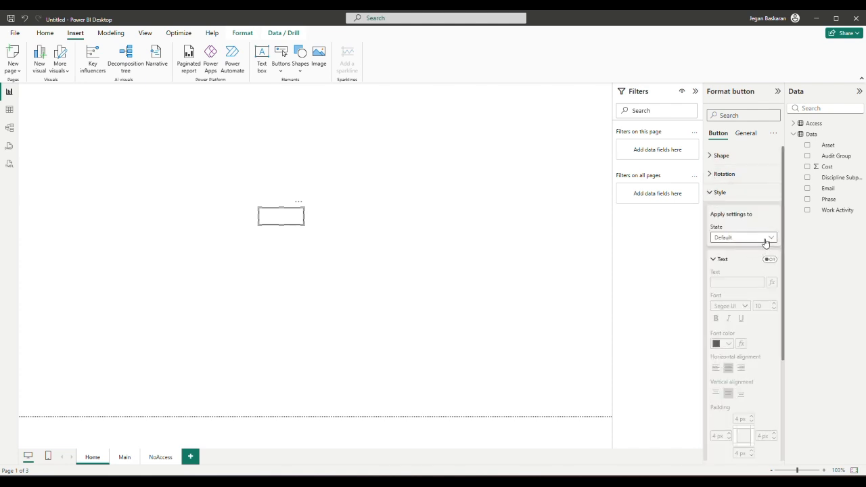
pyautogui.click(769, 261)
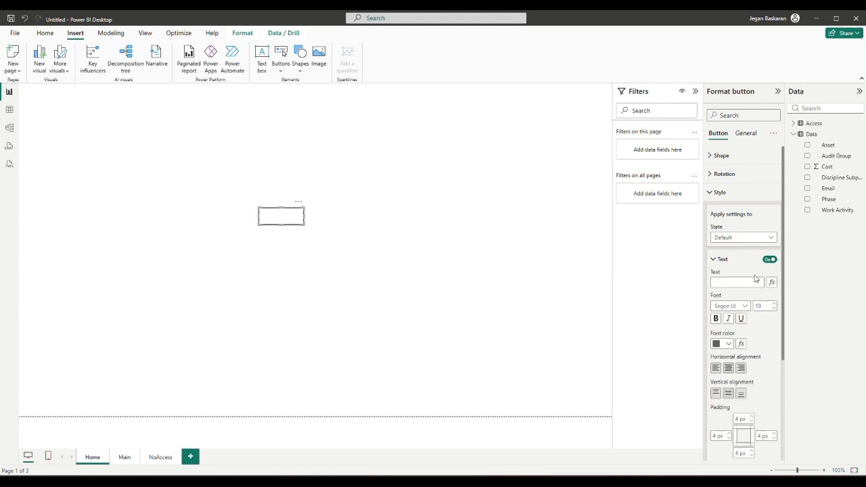
pyautogui.click(755, 284)
pyautogui.write('Open Main Data')
pyautogui.moveTo(300, 221); pyautogui.dragTo(361, 226)
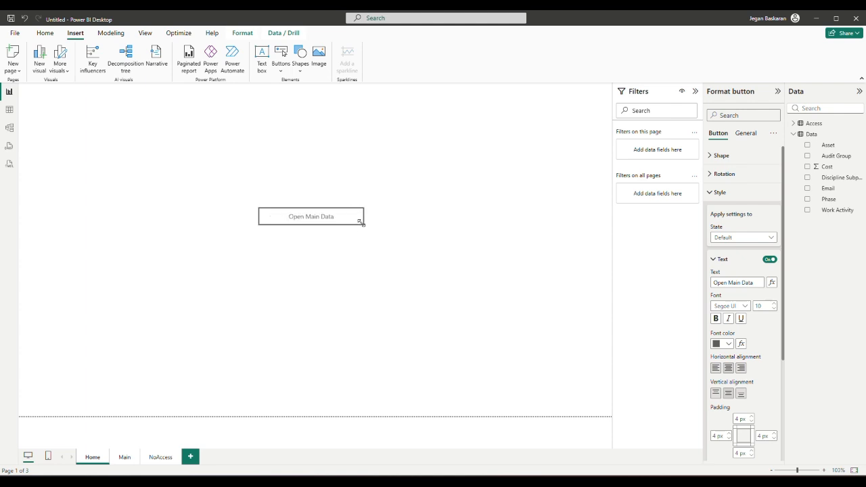
pyautogui.click(361, 238)
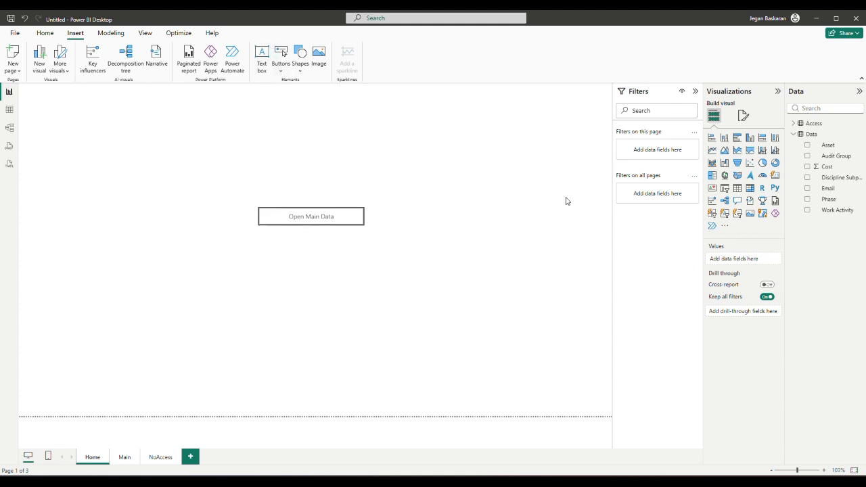
# Start a new measure on the Access table, then cancel it.
pyautogui.click(799, 126)
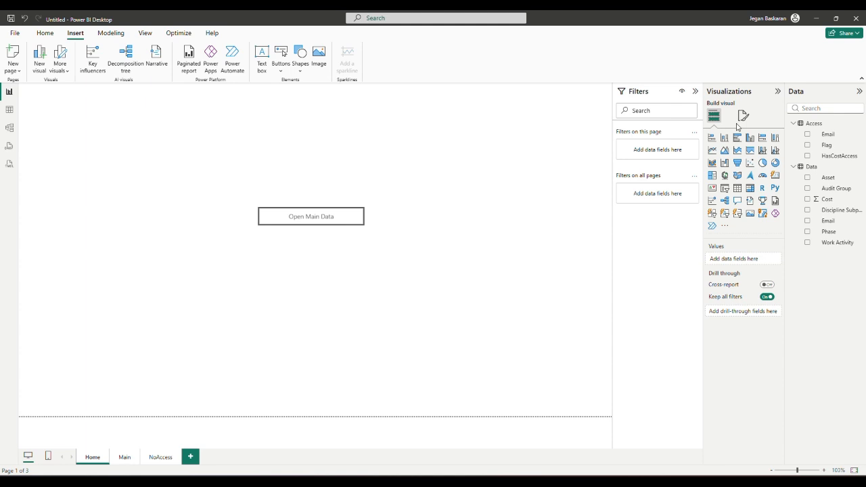
pyautogui.rightClick(817, 126)
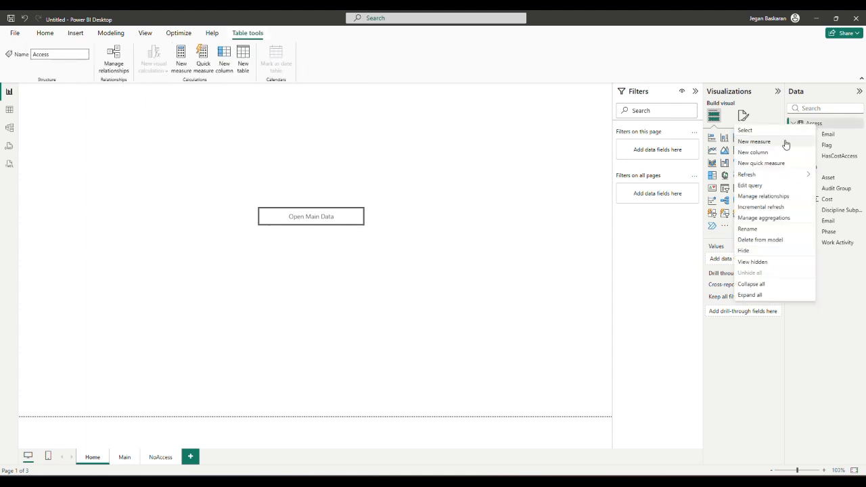
pyautogui.click(784, 142)
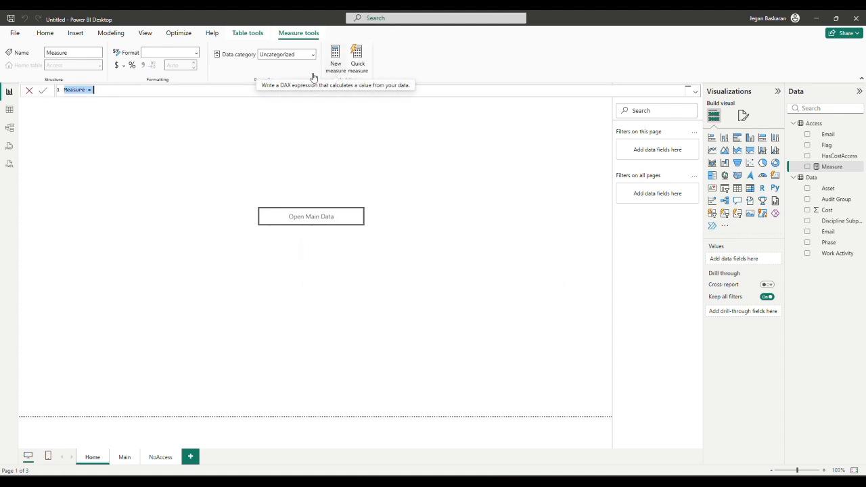
pyautogui.press('Escape')
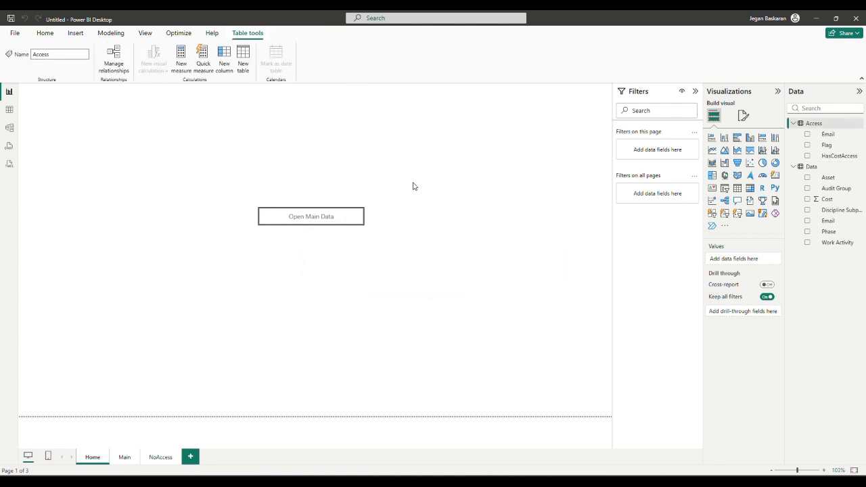
# Create a new Access measure and paste the ButtonVisible IF formula returning Page 2 or Page 3.
pyautogui.click(838, 136)
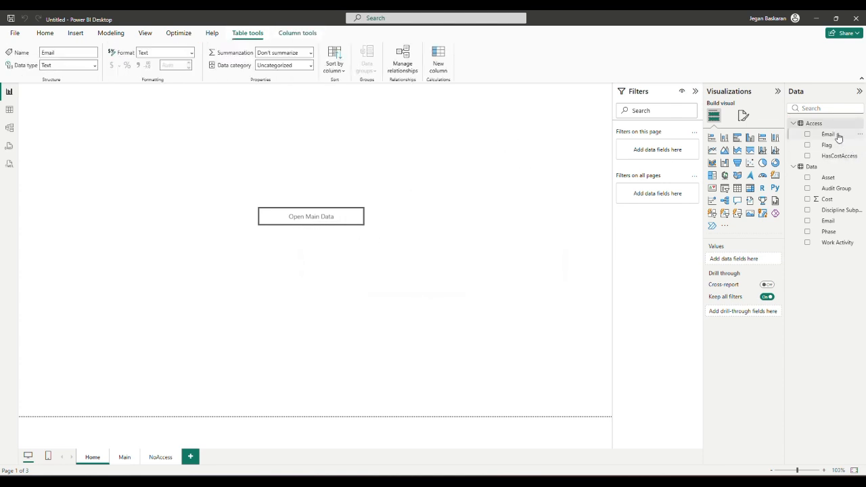
pyautogui.click(827, 125)
pyautogui.rightClick(827, 127)
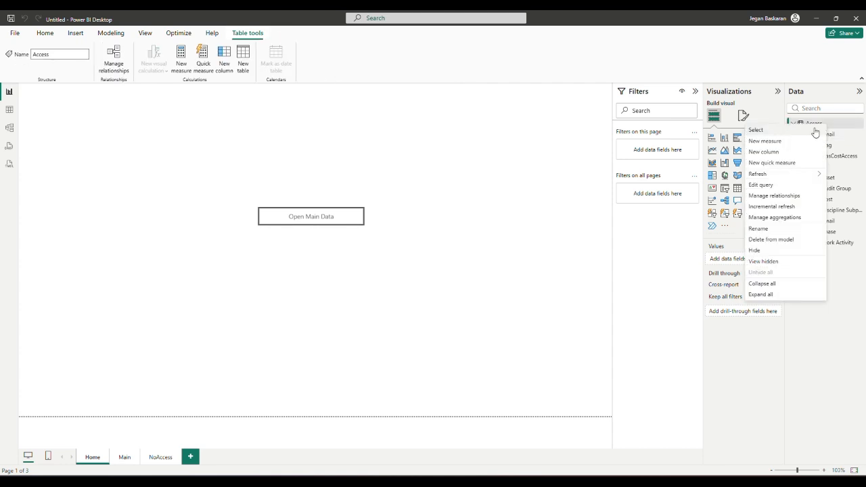
pyautogui.click(795, 142)
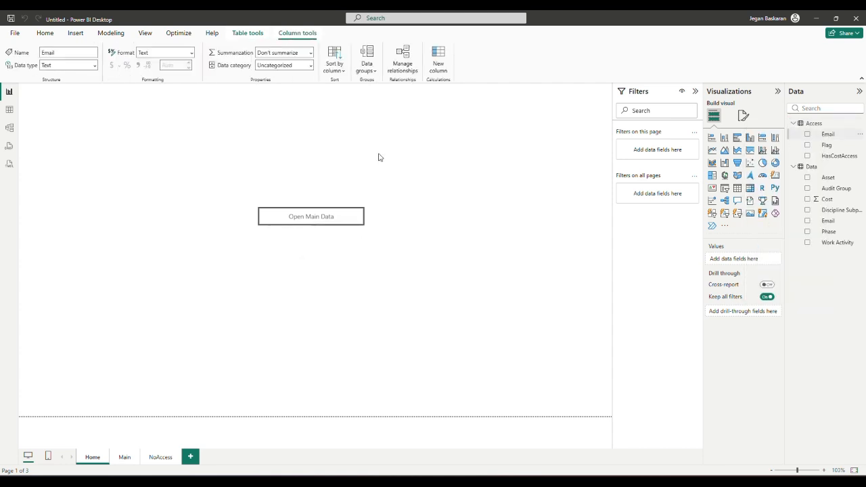
pyautogui.write('ButtonVisible = IF(     MAX(Flags[Flag]) = 1,     "Page 2",     "Page 3" )')
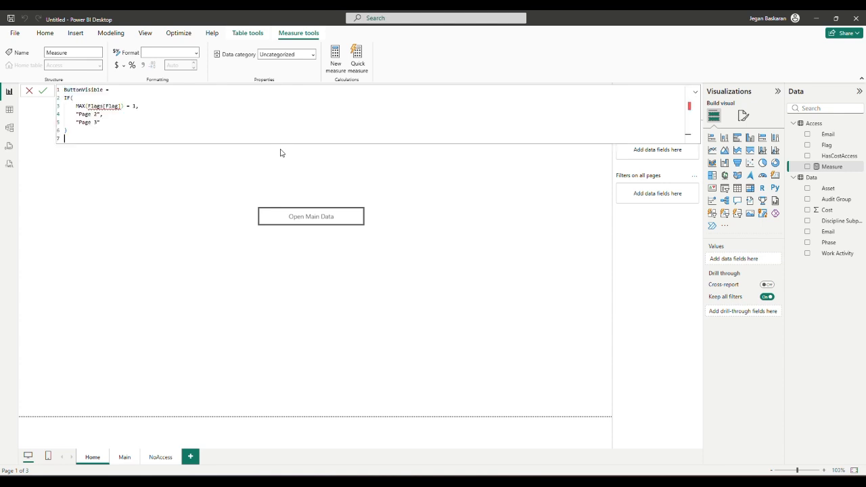
# Point the ButtonVisible condition at Access[Flag] and compare it to 0.
pyautogui.doubleClick(95, 106)
pyautogui.doubleClick(102, 106)
pyautogui.write('Acc')
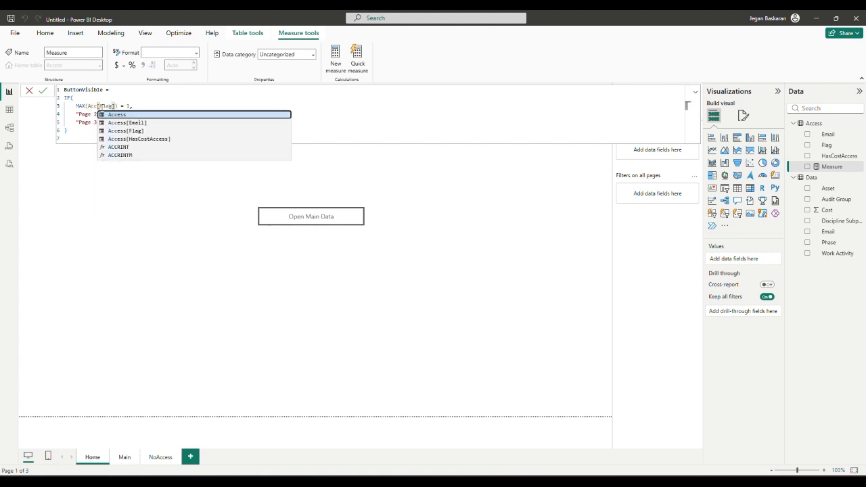
pyautogui.write('ess')
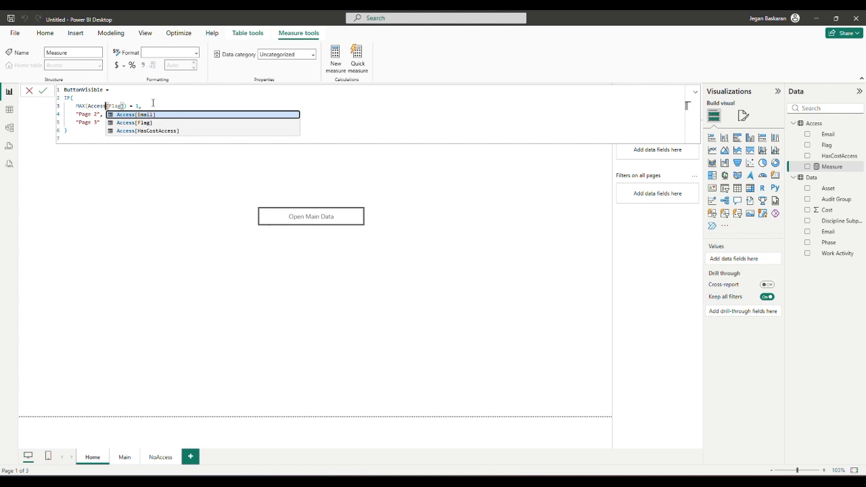
pyautogui.click(153, 102)
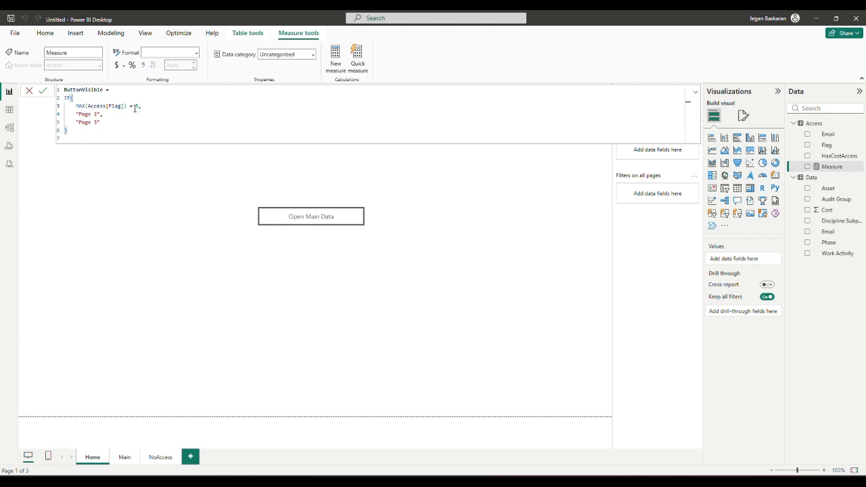
pyautogui.doubleClick(135, 107)
pyautogui.write('0')
# Change the results to "NoAccess" and "Main", commit the measure, and select the Open Main Data button.
pyautogui.doubleClick(96, 114)
pyautogui.moveTo(96, 114); pyautogui.dragTo(78, 114)
pyautogui.press('BackSpace')
pyautogui.write('E')
pyautogui.write('oAccess')
pyautogui.click(96, 122)
pyautogui.moveTo(98, 123); pyautogui.dragTo(80, 122)
pyautogui.press('BackSpace')
pyautogui.write('Main')
pyautogui.click(43, 92)
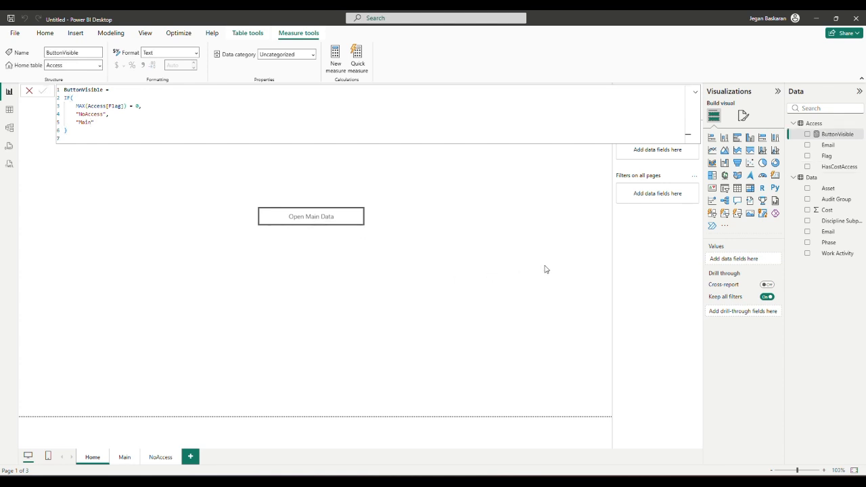
pyautogui.click(360, 221)
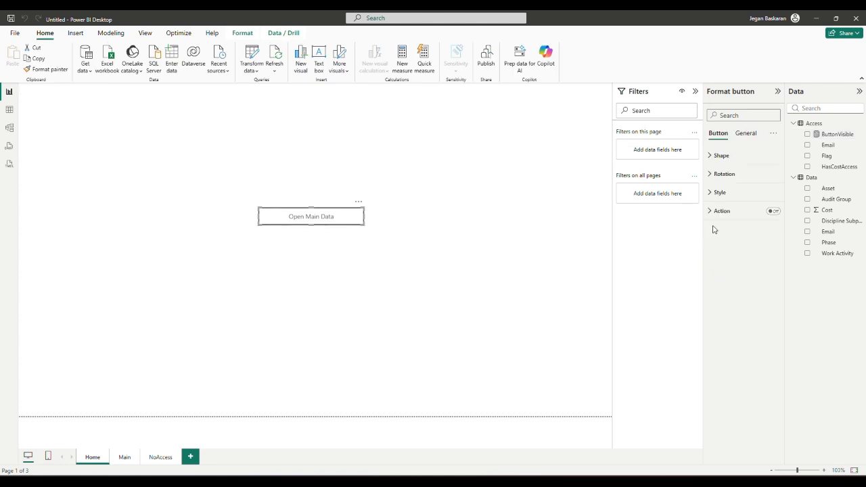
# Turn on a Page navigation action whose destination uses the Access ButtonVisible field value.
pyautogui.click(773, 212)
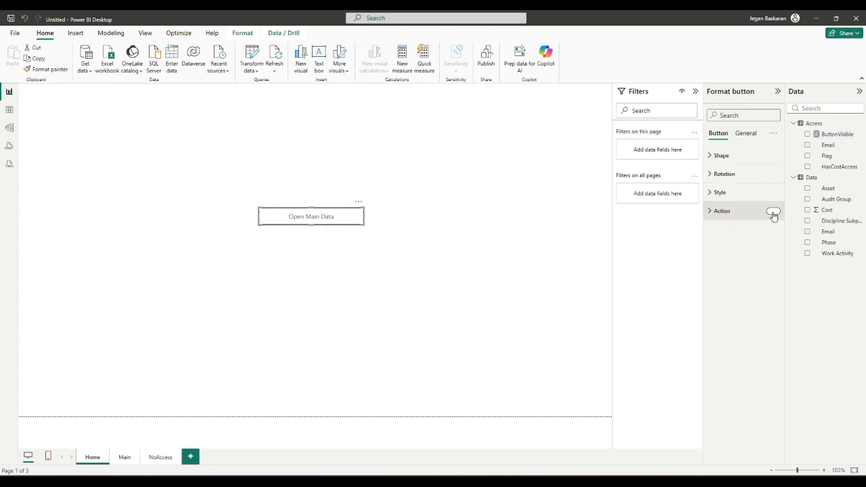
pyautogui.click(710, 212)
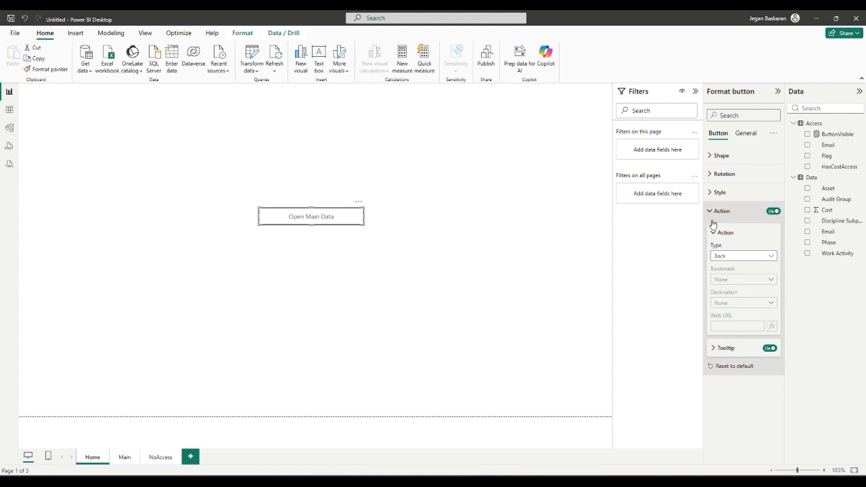
pyautogui.click(725, 257)
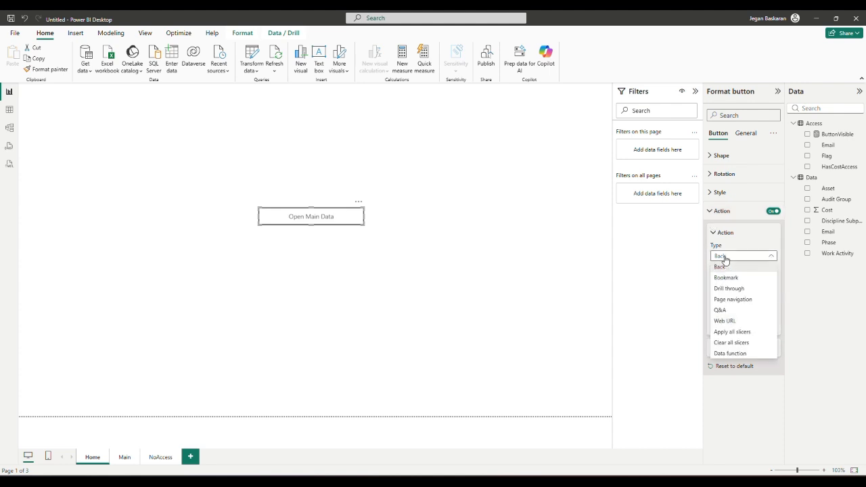
pyautogui.click(723, 299)
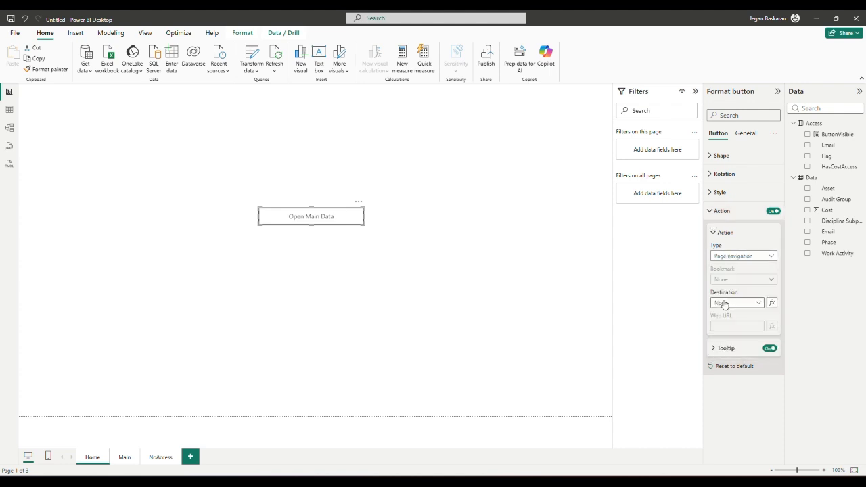
pyautogui.click(772, 304)
pyautogui.moveTo(543, 482)
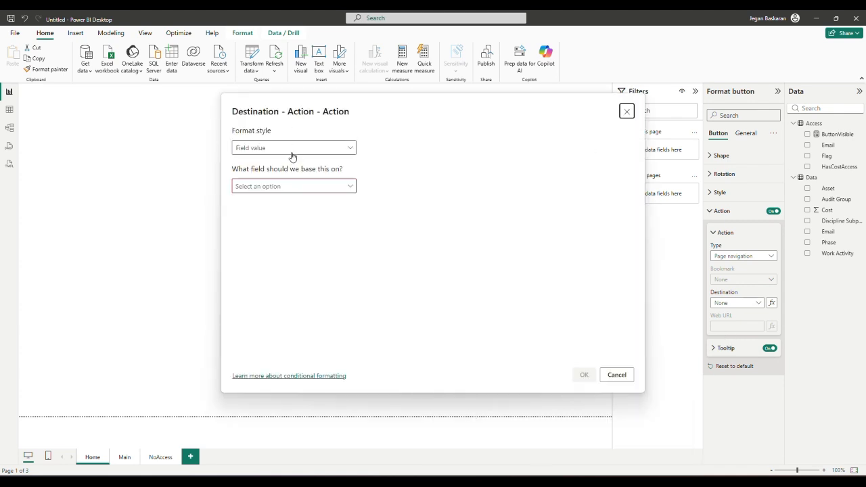
pyautogui.click(293, 188)
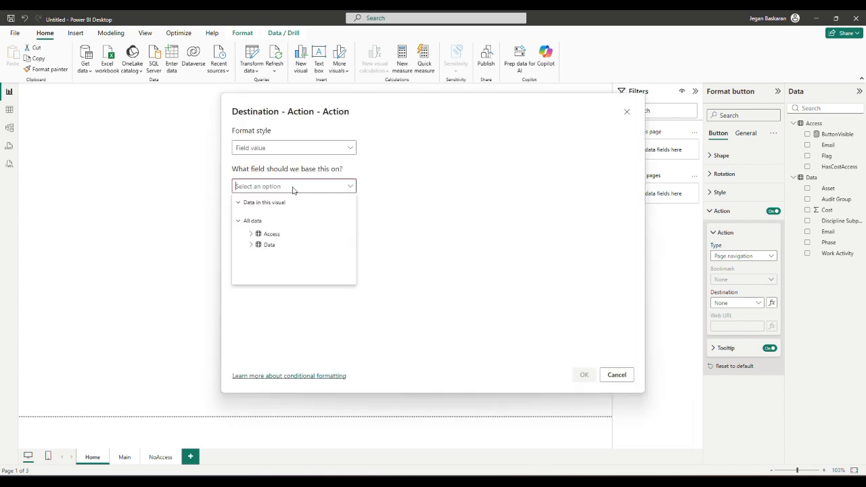
pyautogui.click(251, 234)
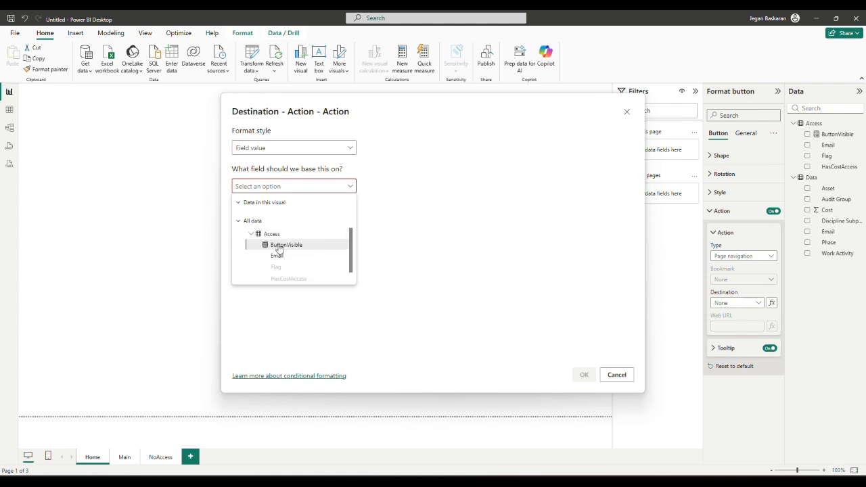
pyautogui.click(279, 246)
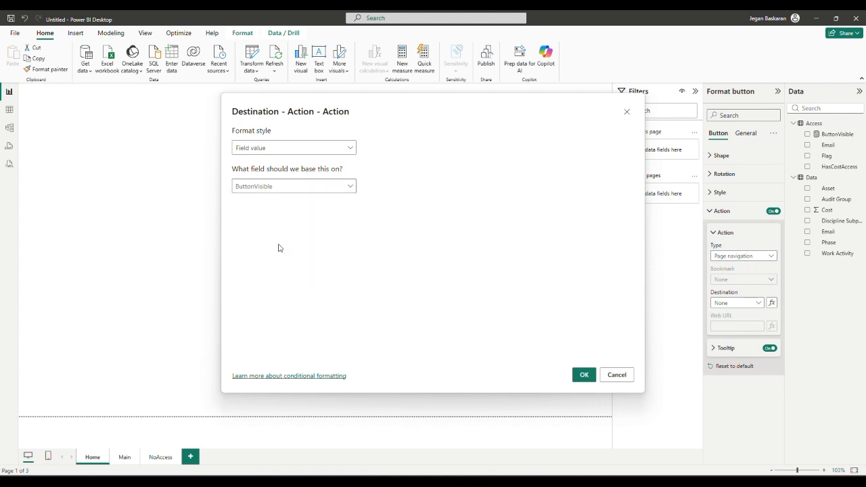
pyautogui.click(585, 375)
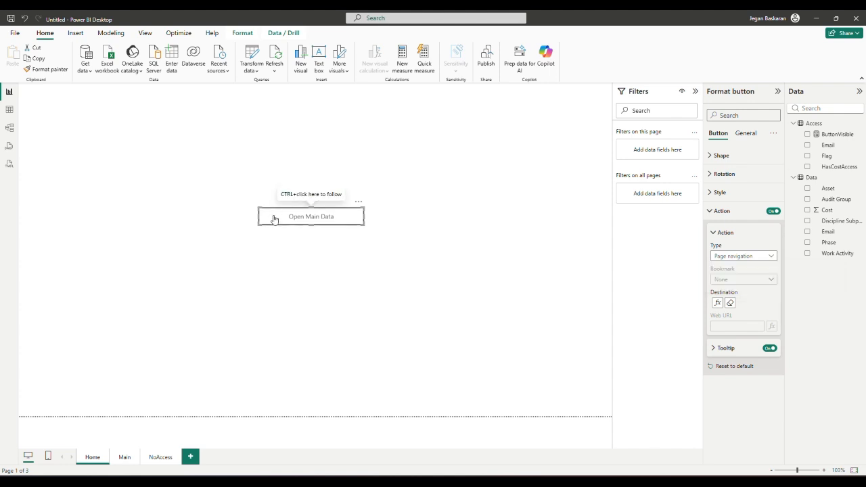
pyautogui.keyDown('ctrl'); pyautogui.click(295, 218); pyautogui.keyUp('ctrl')
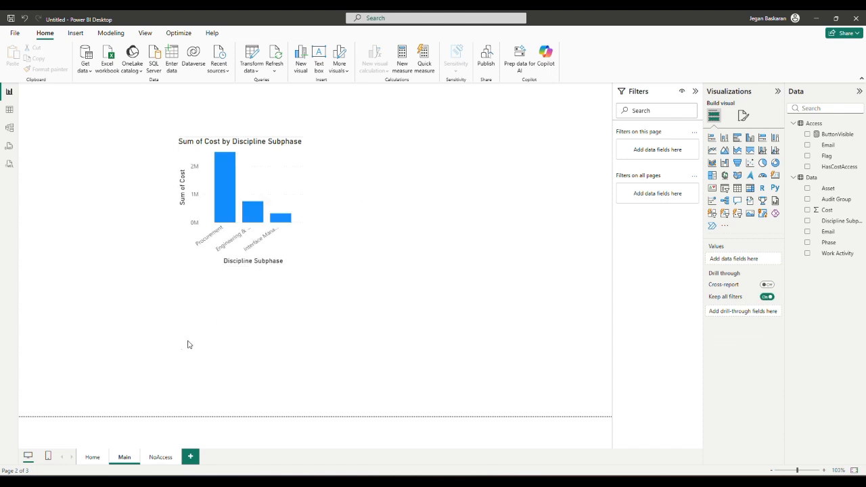
pyautogui.click(93, 458)
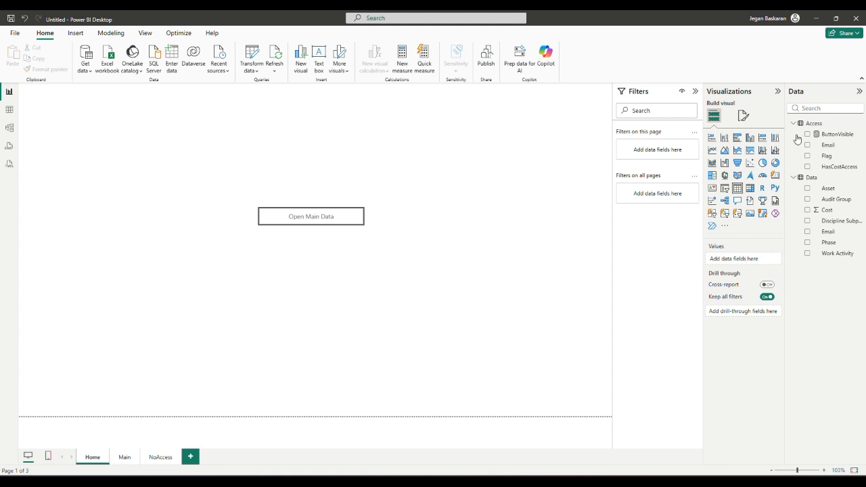
# Create a new Access measure from the pasted tooltip formula, comparing Access[Flag] to 0.
pyautogui.click(822, 128)
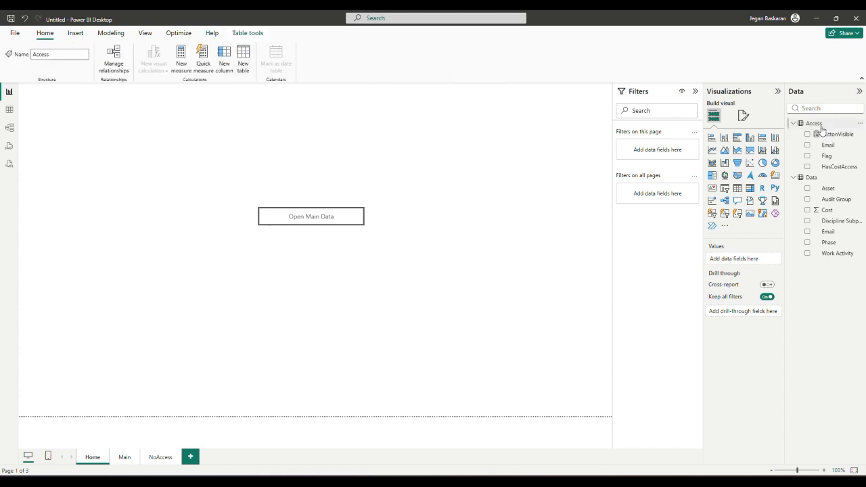
pyautogui.rightClick(819, 130)
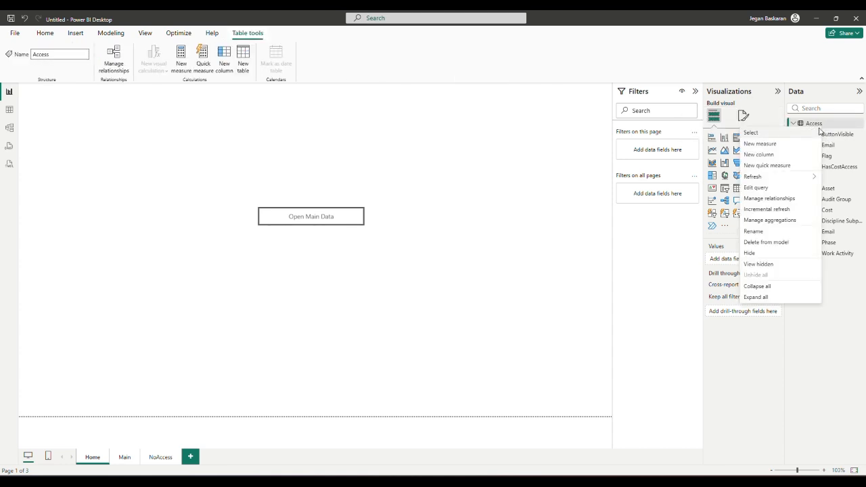
pyautogui.press('Escape')
pyautogui.click(181, 59)
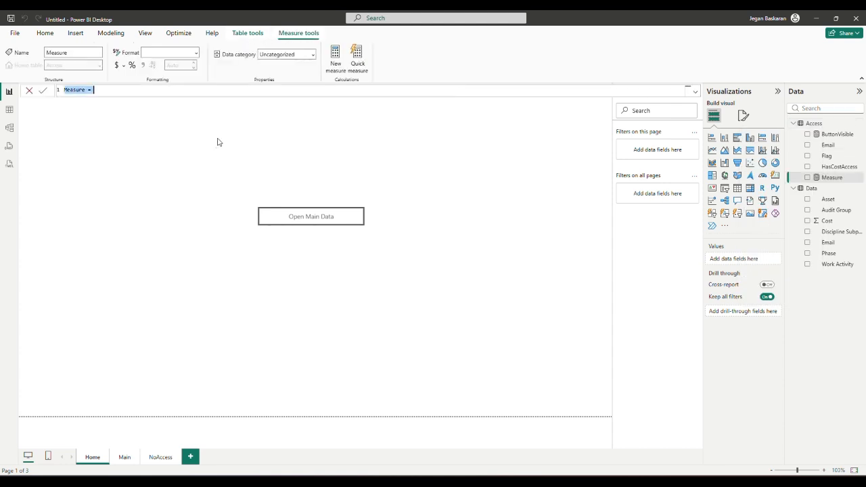
pyautogui.write('Cost_Button_Tooltip = IF(     MAX(Flags[Flag]) = 1,     "Open Cost Report",     "You do not have access" )')
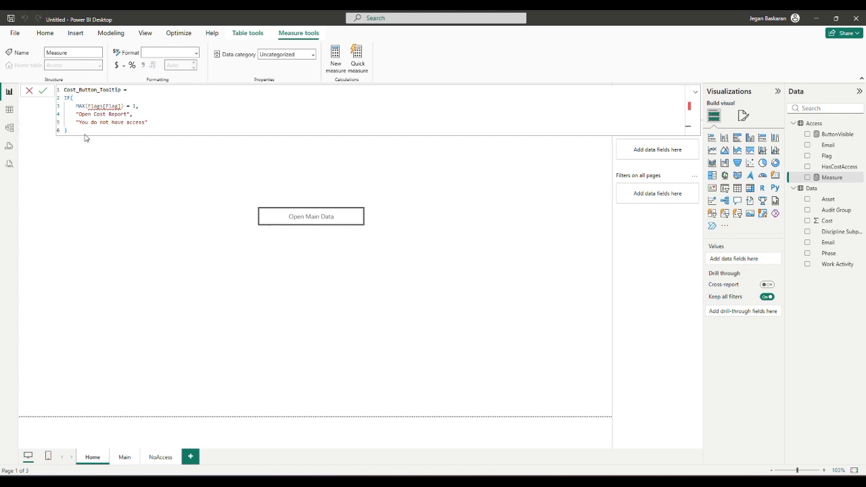
pyautogui.doubleClick(97, 105)
pyautogui.write('A')
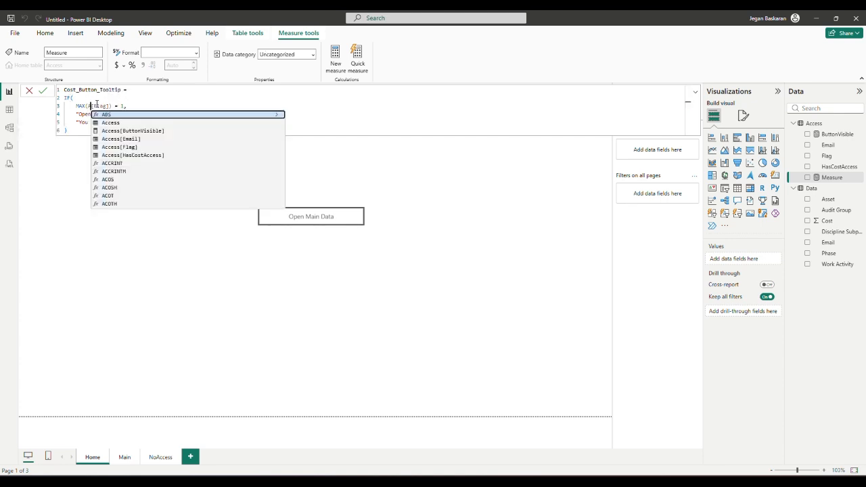
pyautogui.write('ccess')
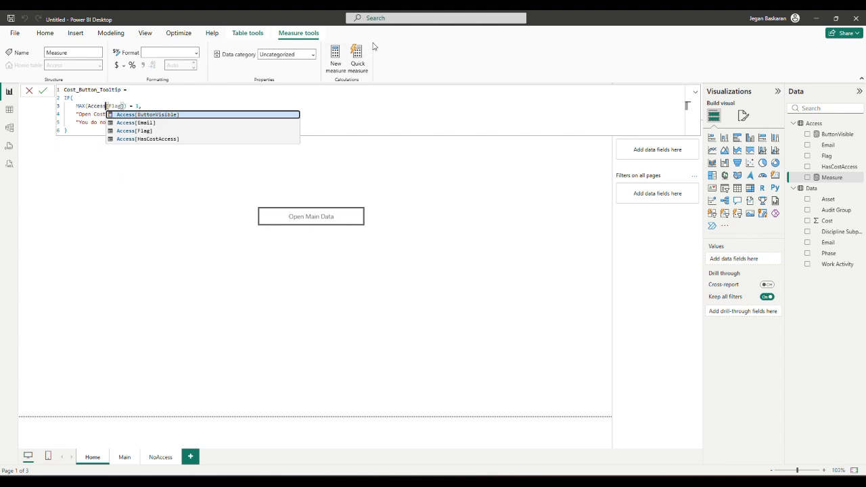
pyautogui.press('Escape')
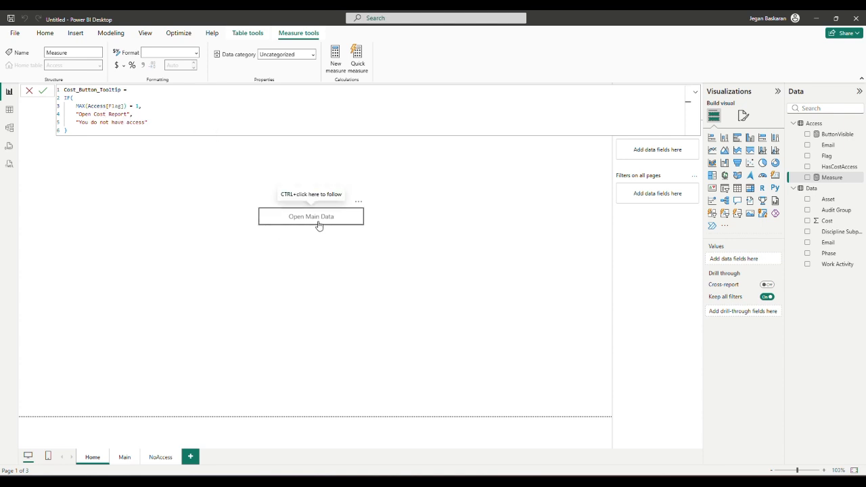
pyautogui.click(138, 106)
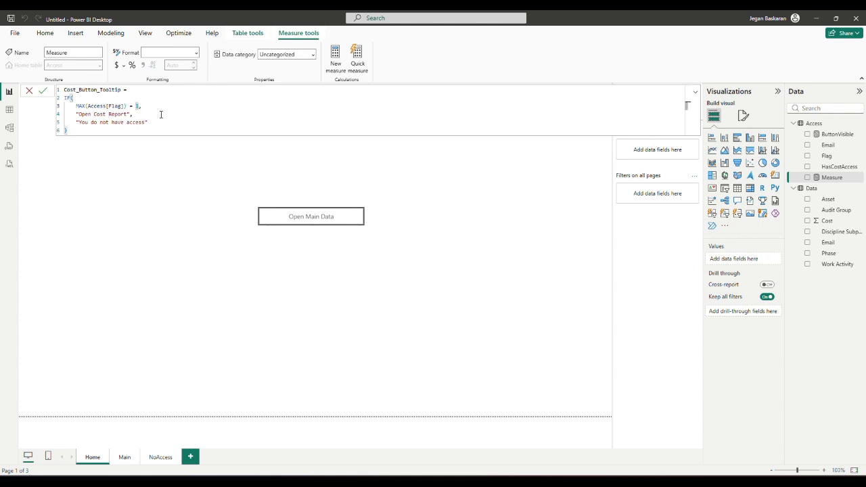
pyautogui.write('0')
# Swap the results to "You do not have access" then "Open Cost Report", and commit.
pyautogui.moveTo(138, 113); pyautogui.dragTo(75, 114)
pyautogui.hotkey('ctrl', 'c')
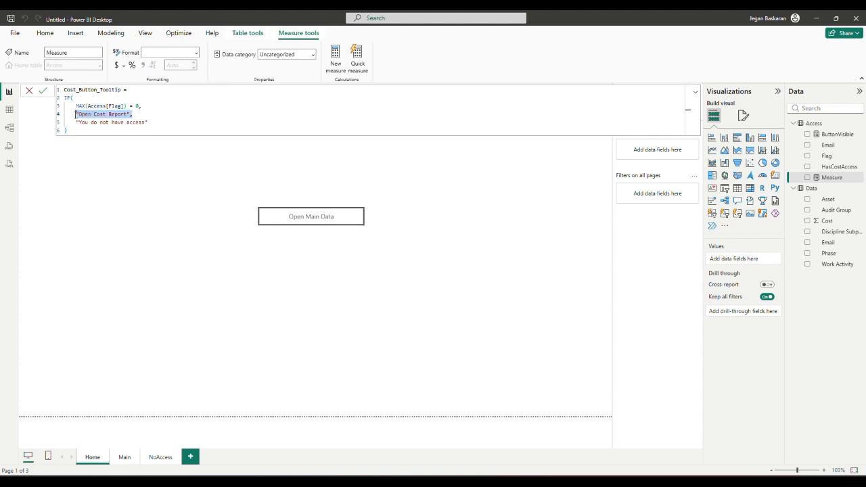
pyautogui.press('Delete')
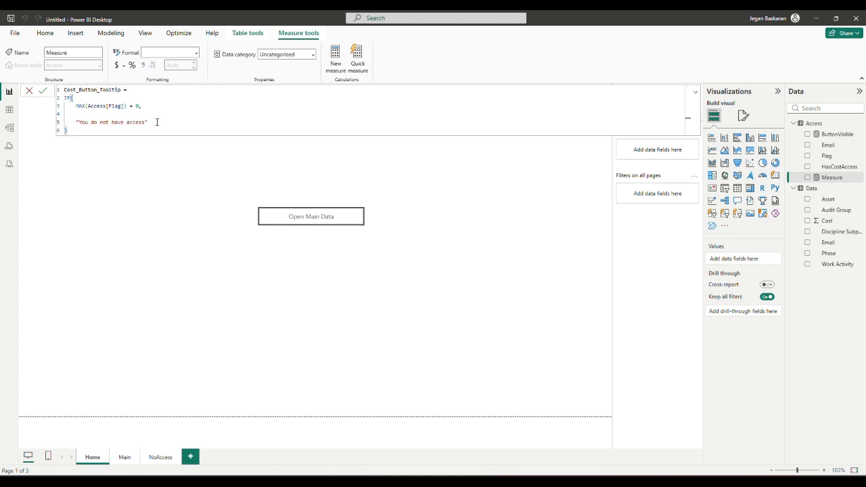
pyautogui.click(156, 122)
pyautogui.write(',')
pyautogui.hotkey('ctrl', 'v')
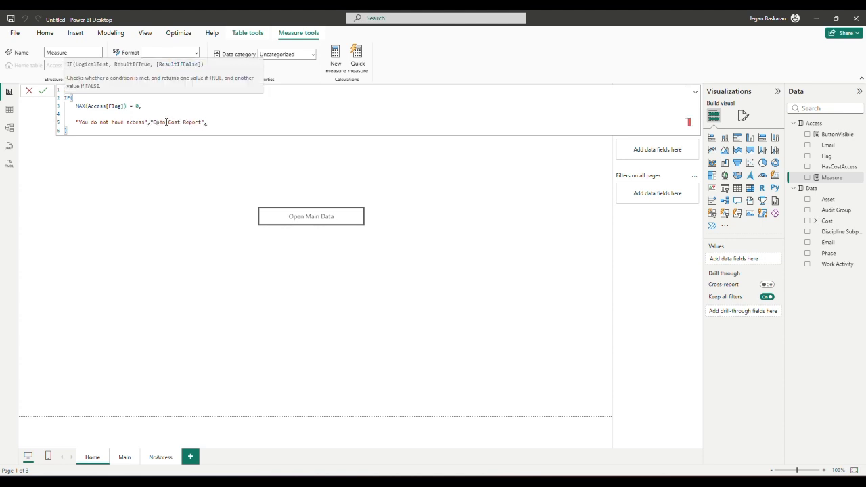
pyautogui.press('BackSpace')
pyautogui.click(42, 91)
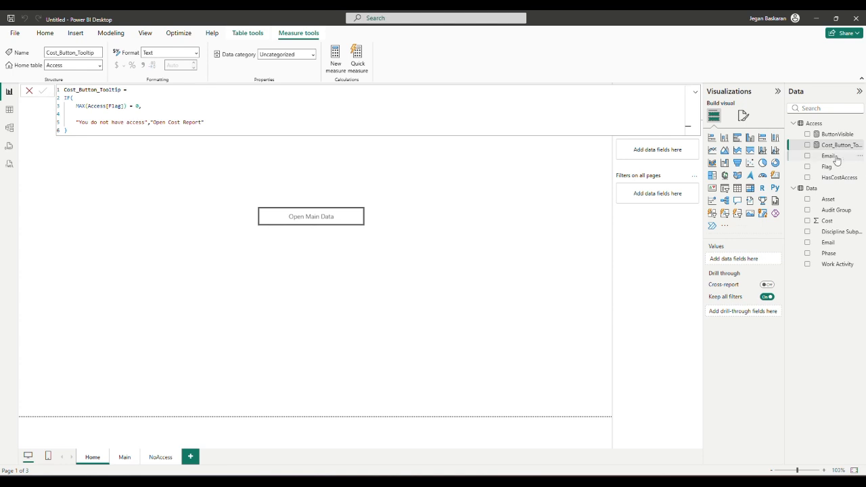
pyautogui.click(817, 125)
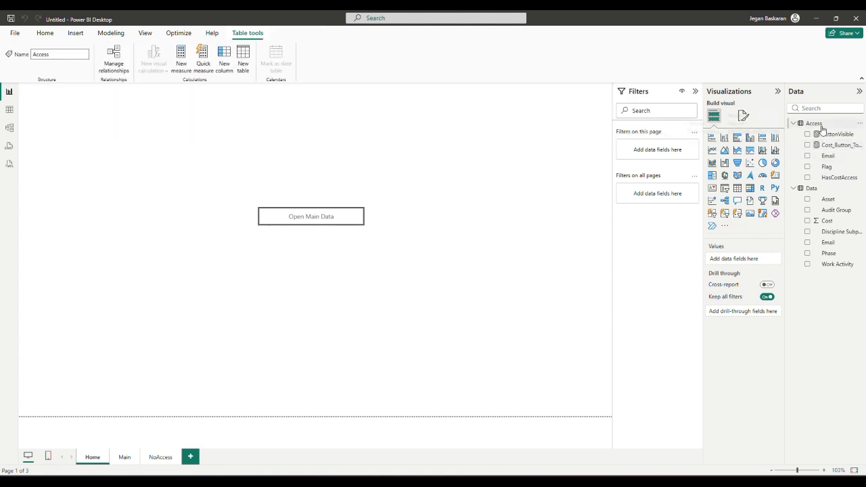
# Create a new Access measure from the saved Cost_Button_Text formula, referencing Access[Flag].
pyautogui.rightClick(822, 127)
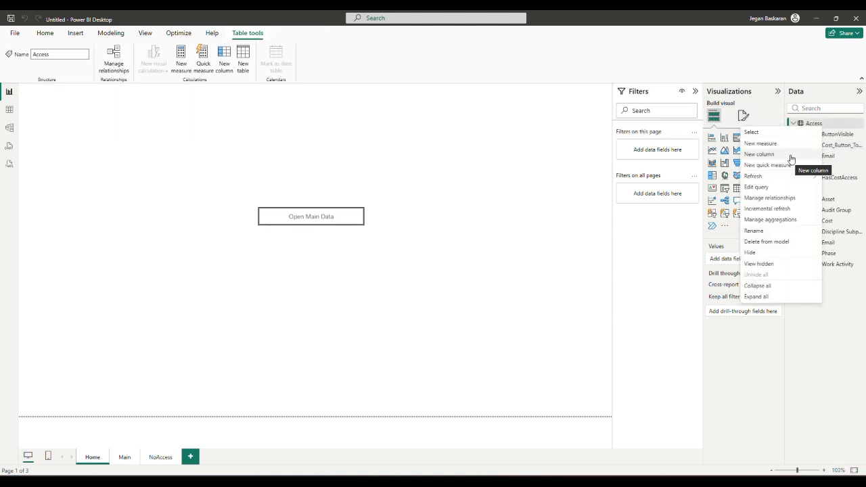
pyautogui.click(788, 149)
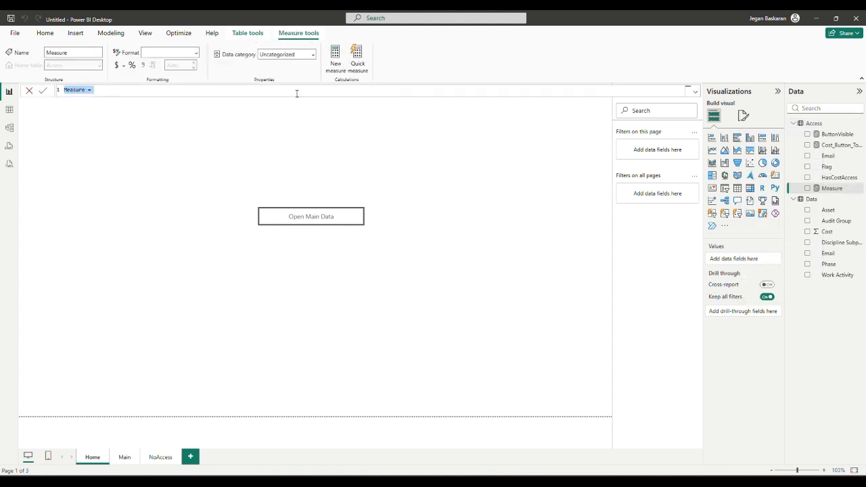
pyautogui.click(124, 93)
pyautogui.press('super+v')
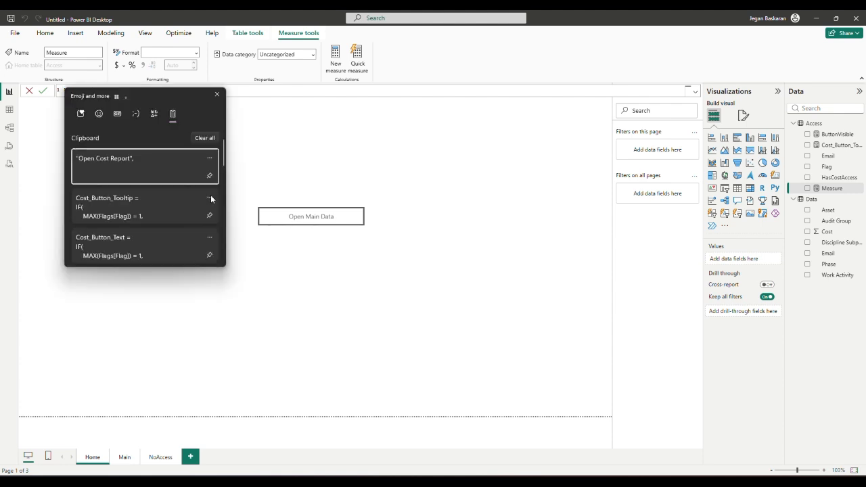
pyautogui.click(135, 247)
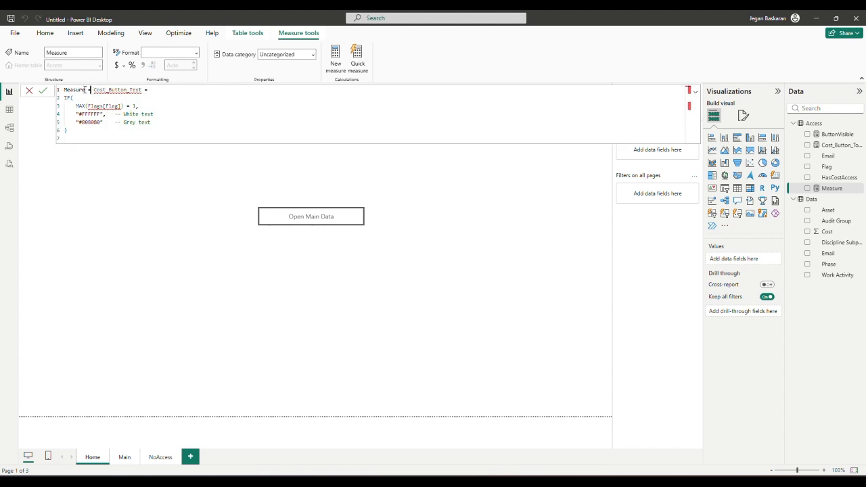
pyautogui.moveTo(88, 90); pyautogui.dragTo(54, 91)
pyautogui.press('BackSpace')
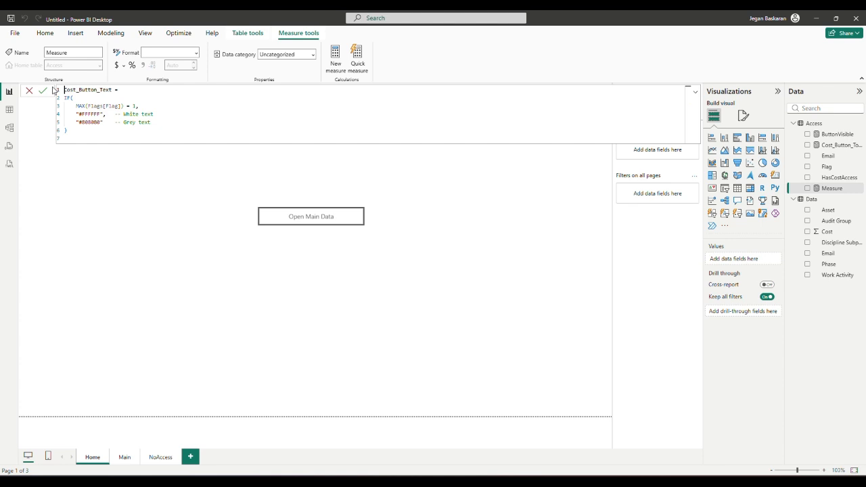
pyautogui.doubleClick(100, 107)
pyautogui.write('Access')
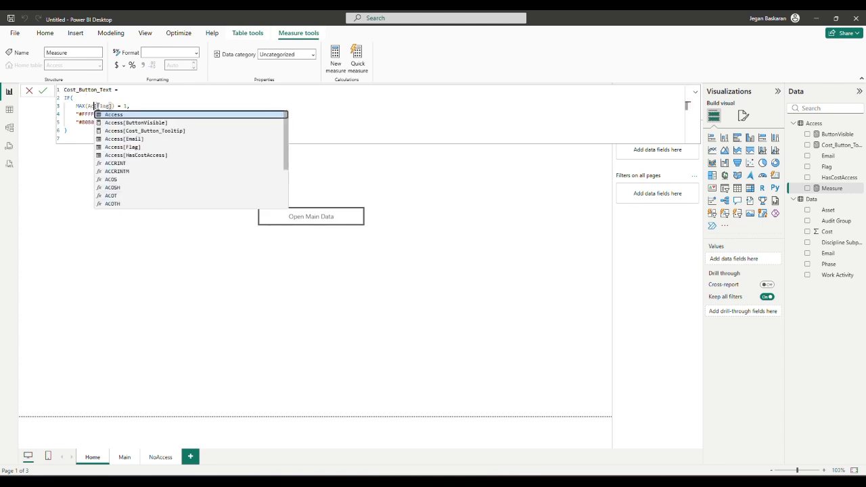
pyautogui.click(94, 122)
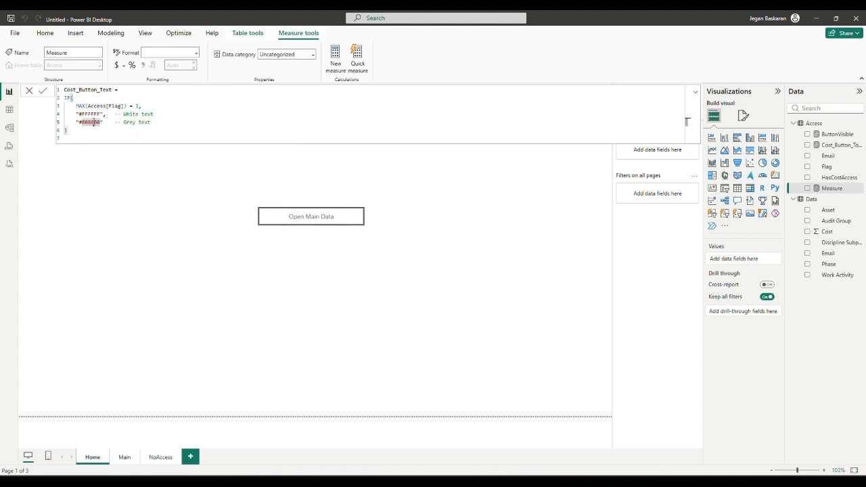
pyautogui.click(136, 106)
# Reorder results to grey "#808080" for Flag 0, else white "#FFFFFF", fix commas, and commit.
pyautogui.moveTo(154, 113); pyautogui.dragTo(74, 118)
pyautogui.hotkey('ctrl', 'c')
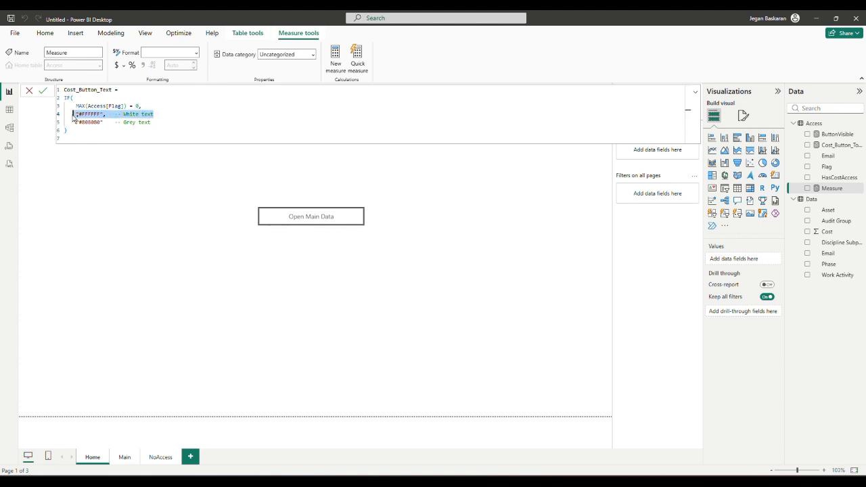
pyautogui.press('Delete')
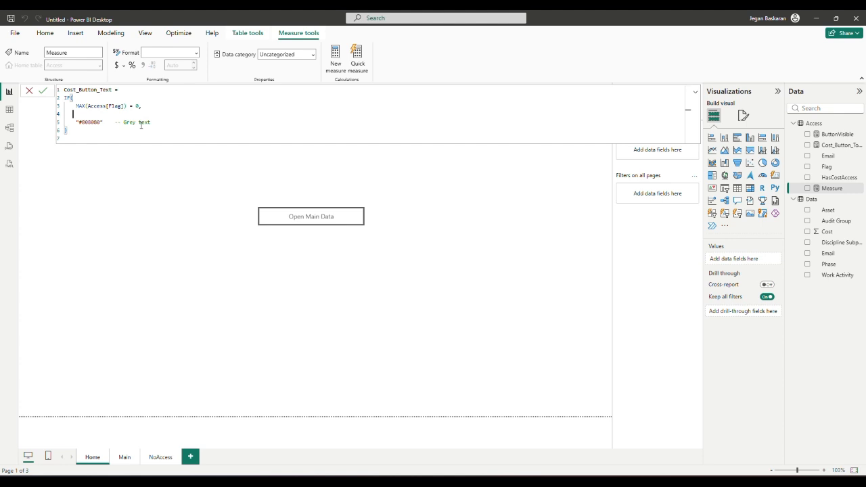
pyautogui.click(177, 124)
pyautogui.write(',')
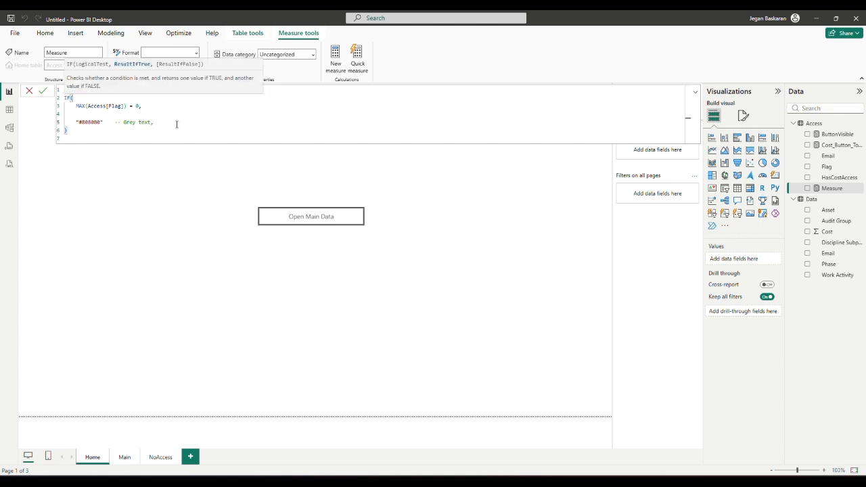
pyautogui.press('BackSpace')
pyautogui.click(105, 121)
pyautogui.write(',')
pyautogui.click(167, 121)
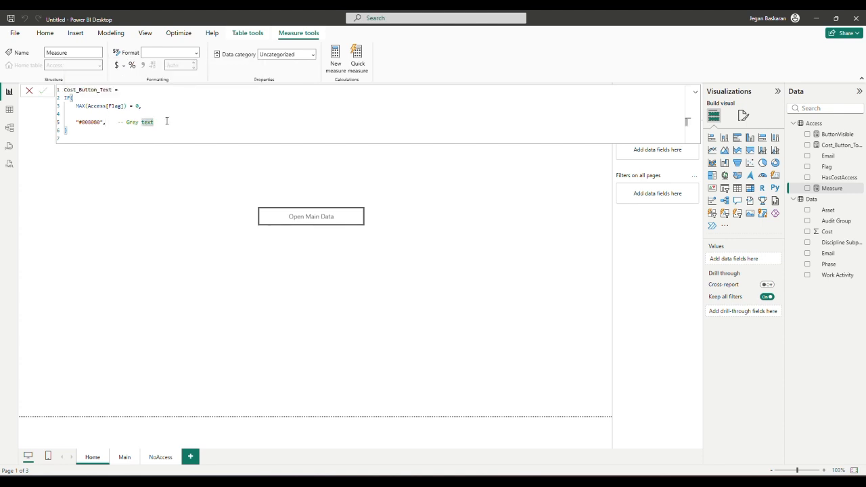
pyautogui.press('Return')
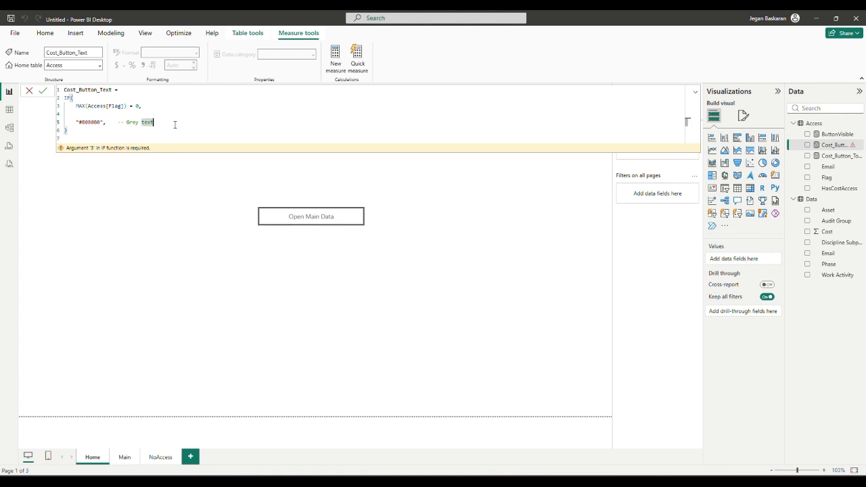
pyautogui.hotkey('ctrl', 'v')
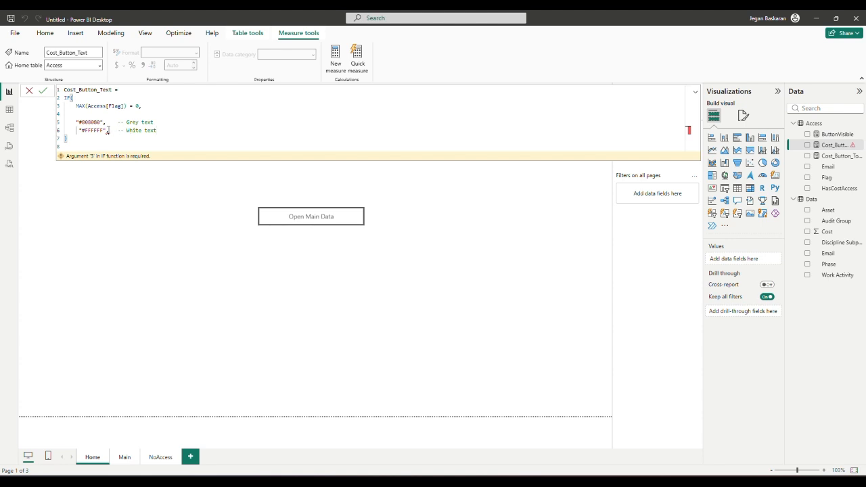
pyautogui.press('BackSpace')
pyautogui.click(41, 91)
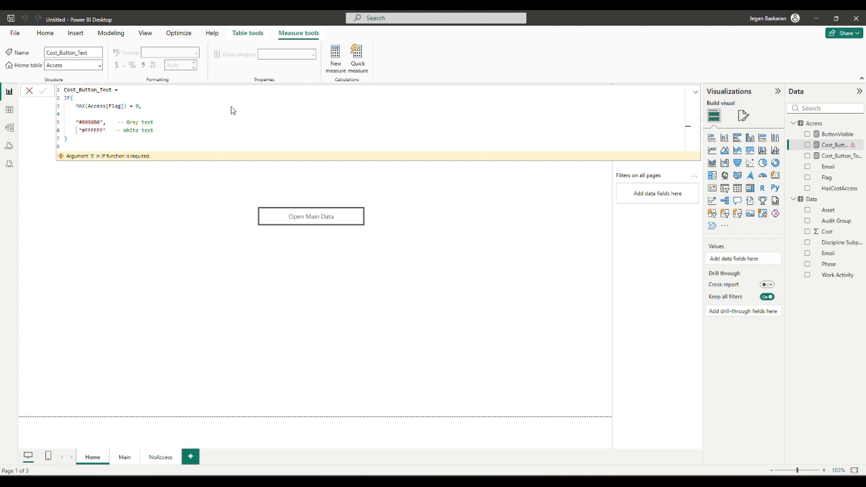
# Create a new Access measure from the saved Cost_Button_Fill formula, using Access[Flag] = 0.
pyautogui.click(815, 125)
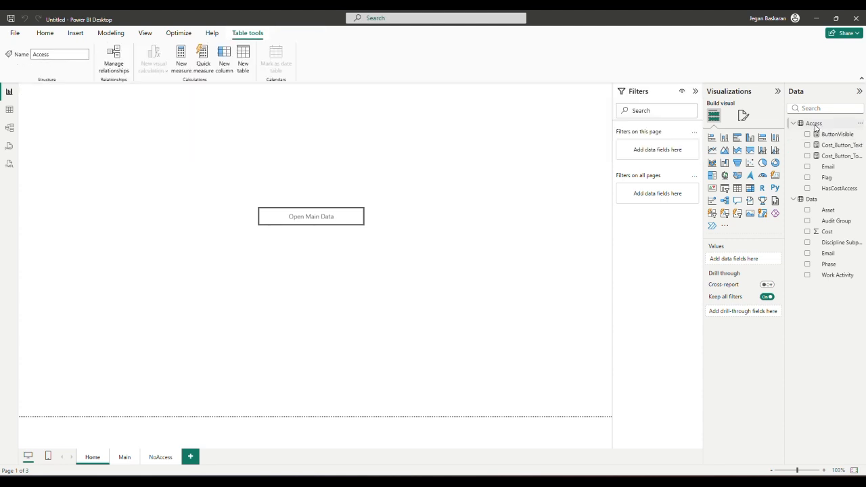
pyautogui.rightClick(814, 126)
pyautogui.click(787, 143)
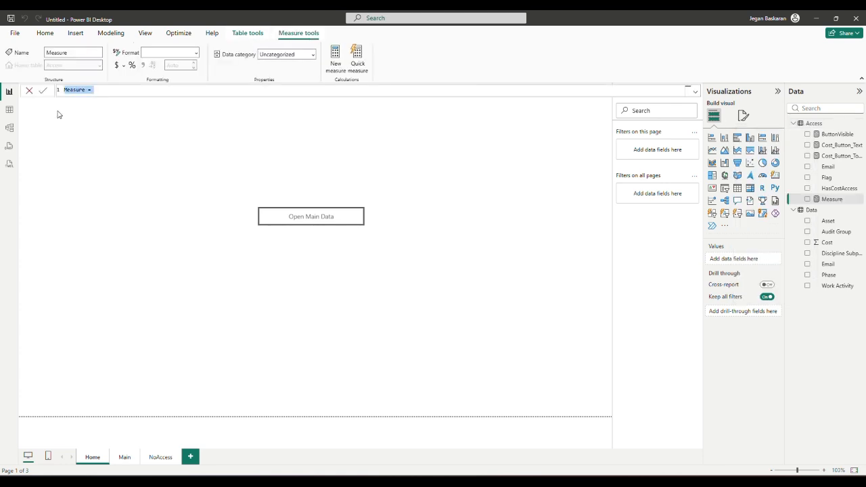
pyautogui.press('super+v')
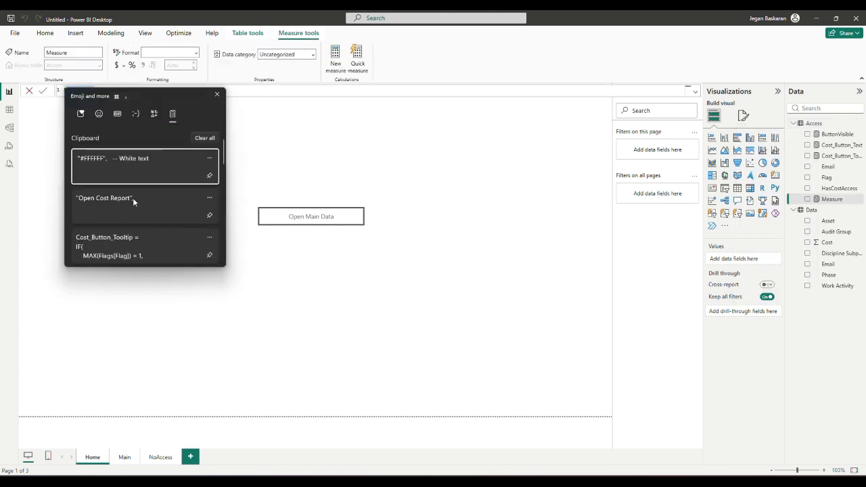
pyautogui.scroll(-1, 132, 198)
pyautogui.scroll(-2, 133, 198)
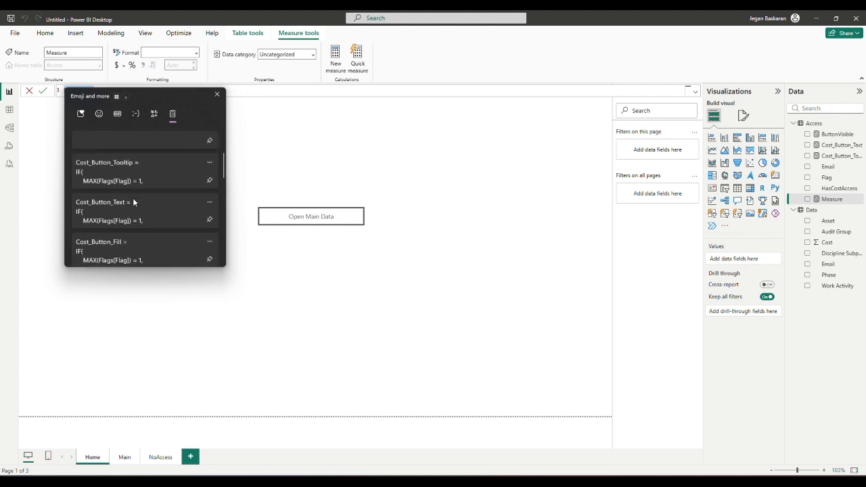
pyautogui.click(116, 242)
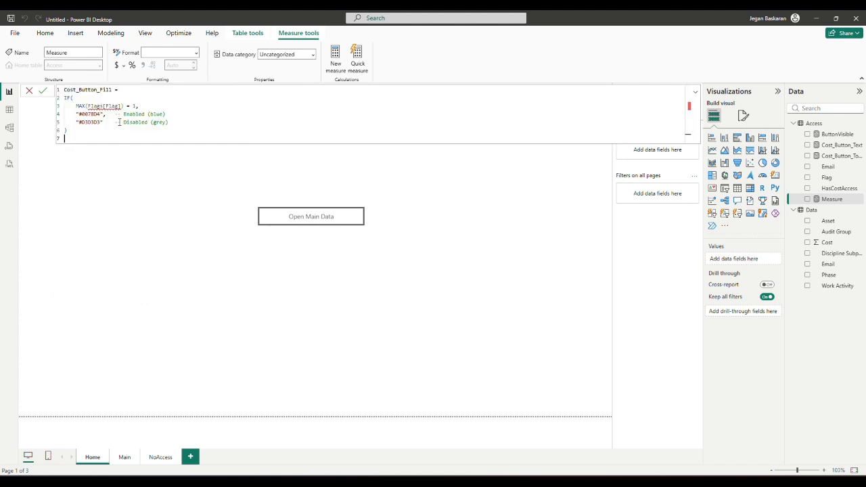
pyautogui.doubleClick(92, 106)
pyautogui.write('Ac')
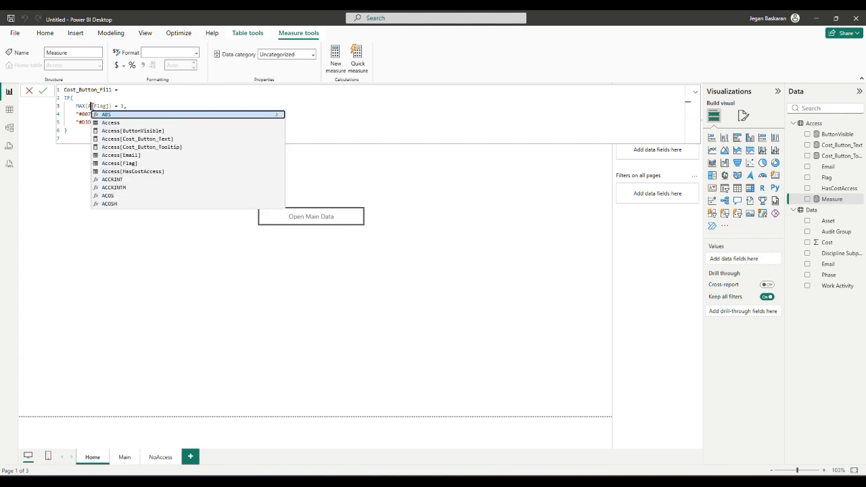
pyautogui.write('cess')
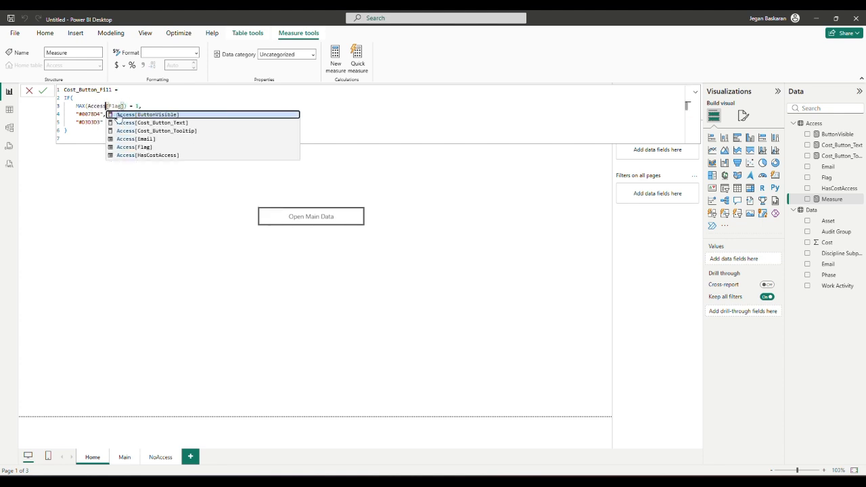
pyautogui.click(86, 134)
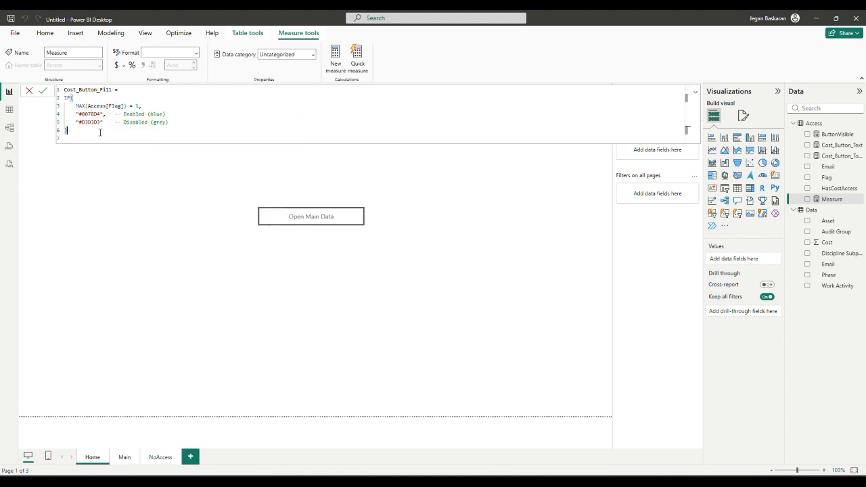
pyautogui.doubleClick(138, 106)
pyautogui.write('0,')
# Reorder results to grey "#D3D3D3" first and blue "#0078D4" second, and commit.
pyautogui.moveTo(167, 114); pyautogui.dragTo(26, 119)
pyautogui.hotkey('ctrl', 'c')
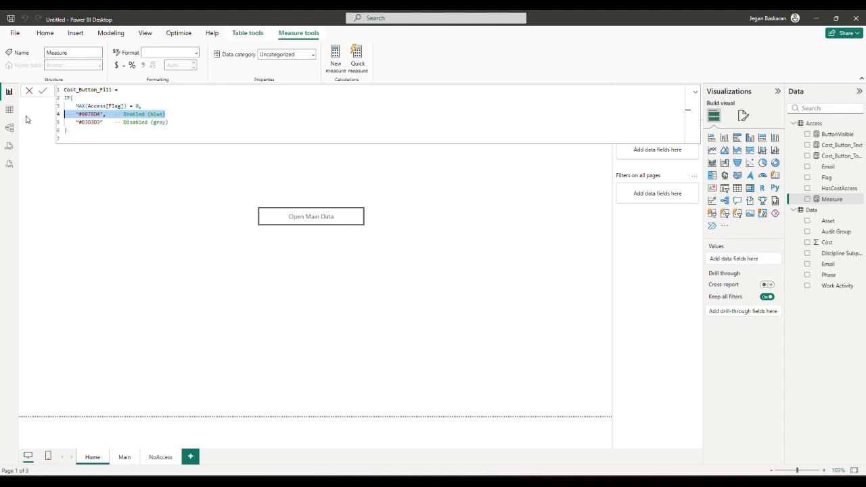
pyautogui.press('BackSpace')
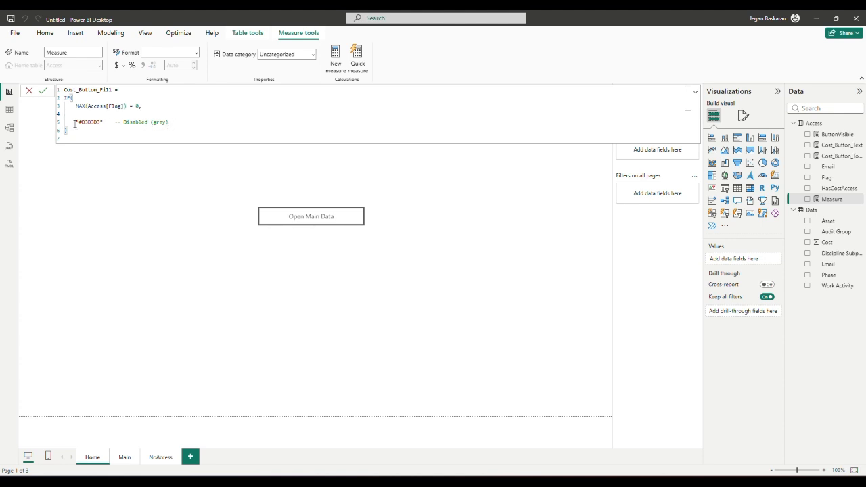
pyautogui.click(105, 122)
pyautogui.write(',')
pyautogui.click(185, 123)
pyautogui.press('Return')
pyautogui.hotkey('ctrl', 'v')
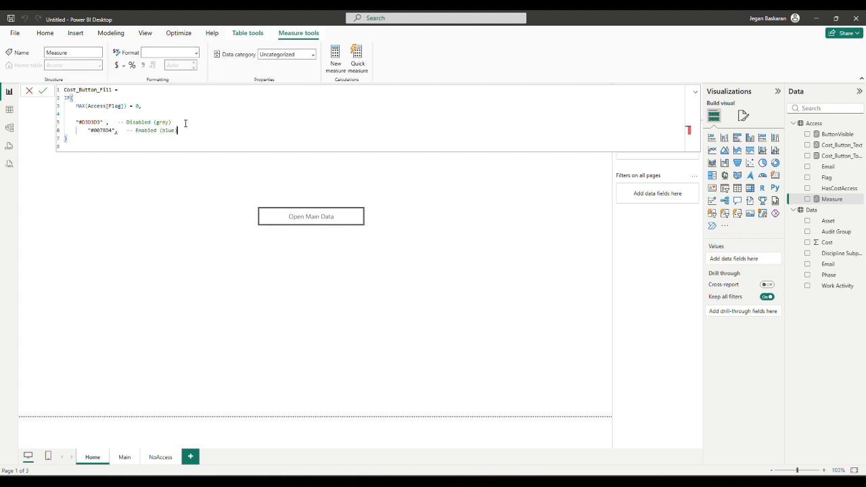
pyautogui.click(116, 130)
pyautogui.press('BackSpace')
pyautogui.click(42, 91)
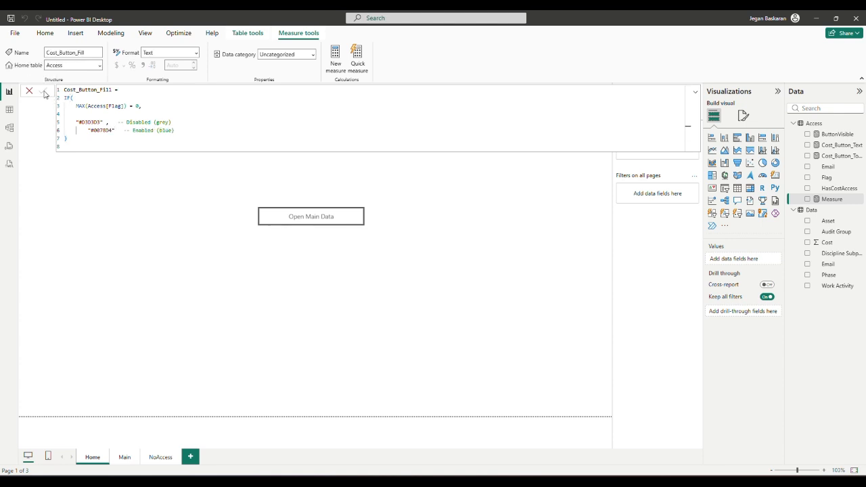
# Base the button's text on the Access Cost_Button_Tooltip field, then collapse the Text section.
pyautogui.click(358, 218)
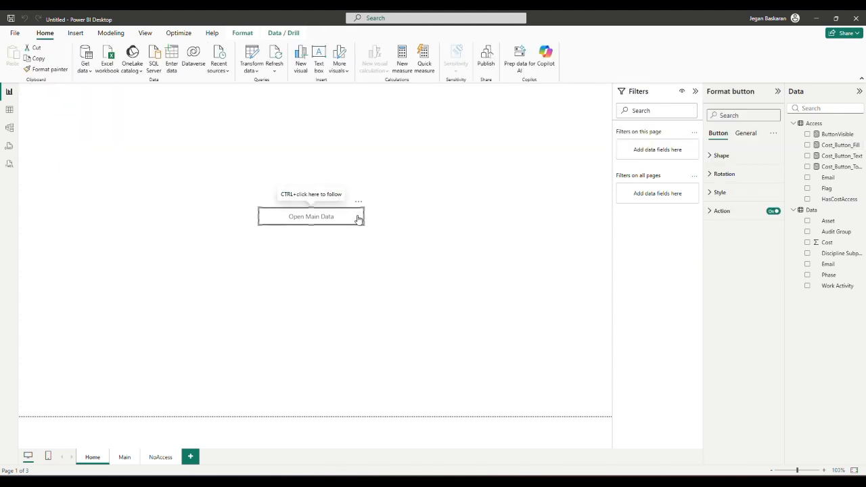
pyautogui.click(713, 195)
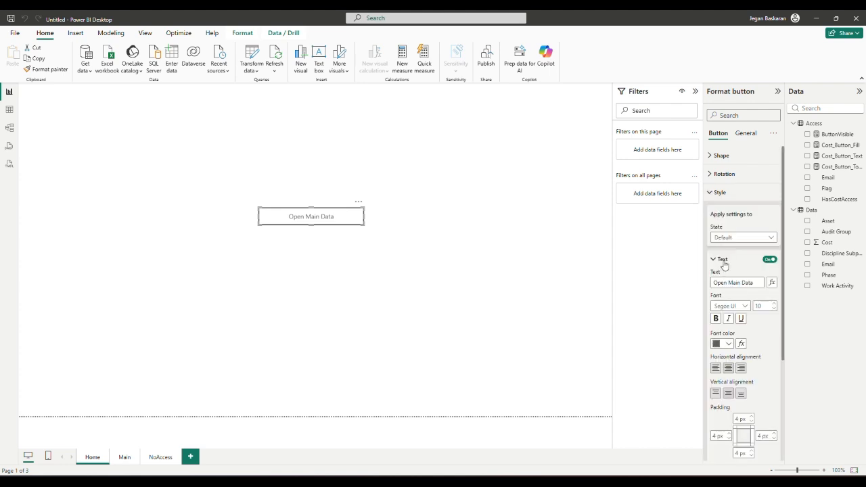
pyautogui.click(772, 283)
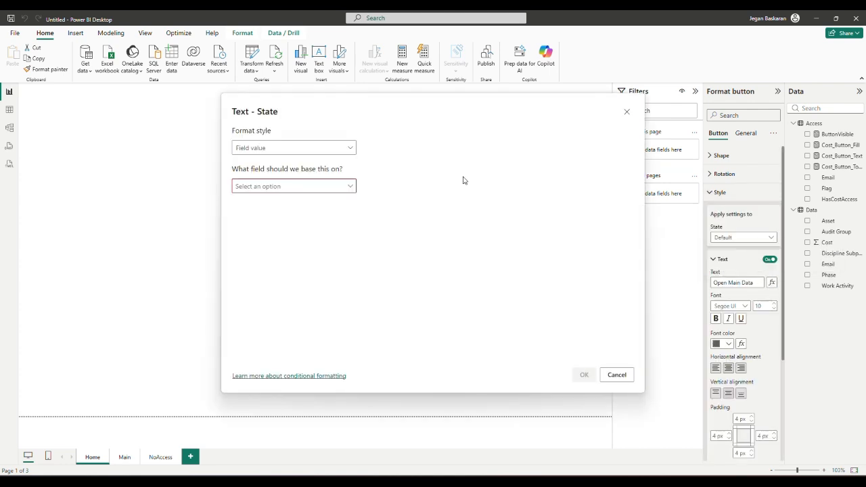
pyautogui.click(349, 186)
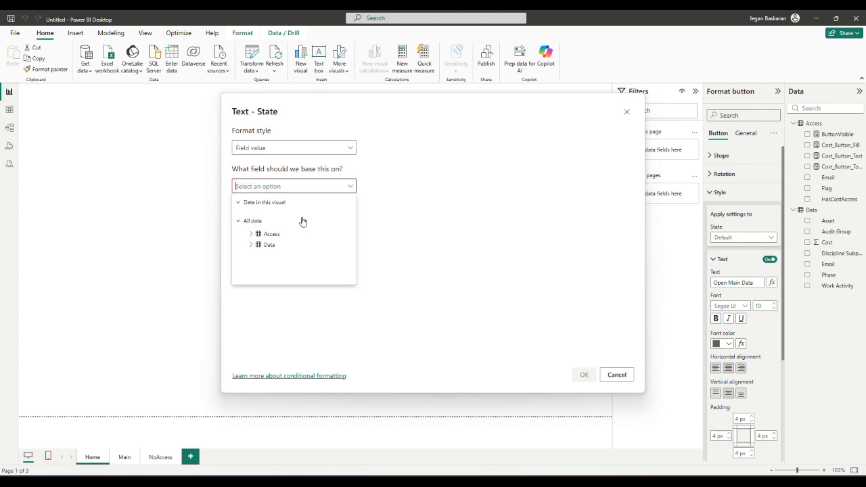
pyautogui.click(252, 234)
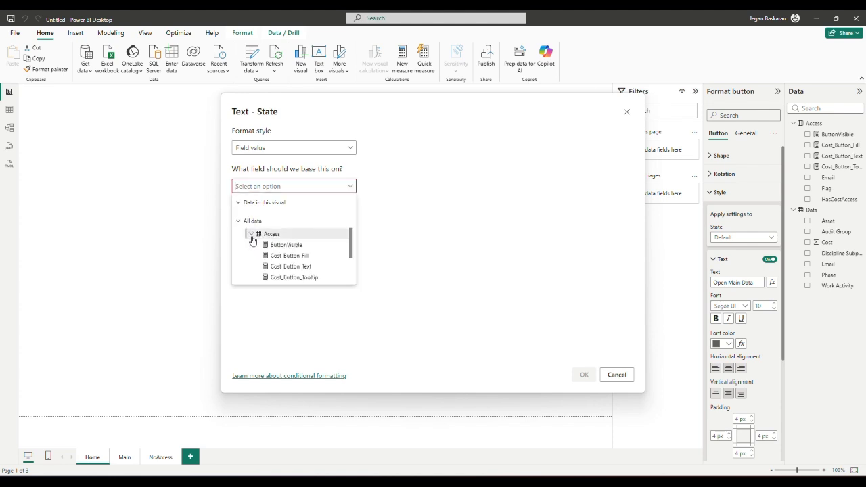
pyautogui.click(295, 277)
pyautogui.click(584, 375)
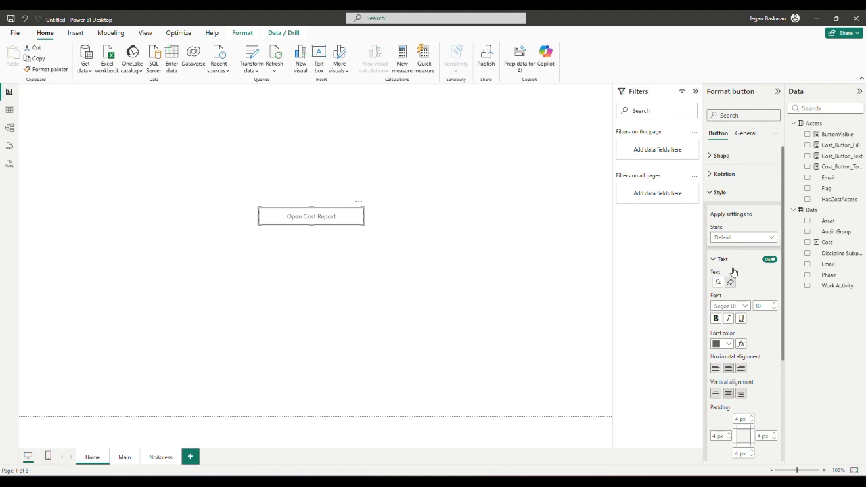
pyautogui.click(712, 260)
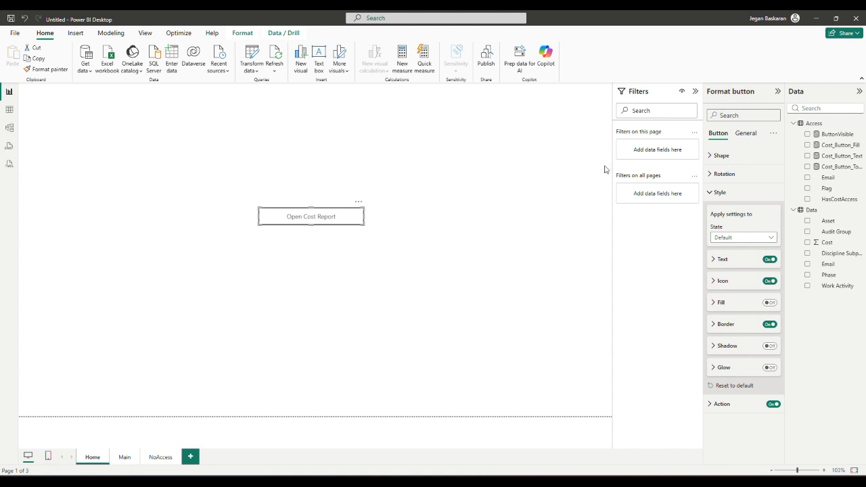
# Turn Fill on and set its colour by Field value from Access Cost_Button_Fill.
pyautogui.click(771, 303)
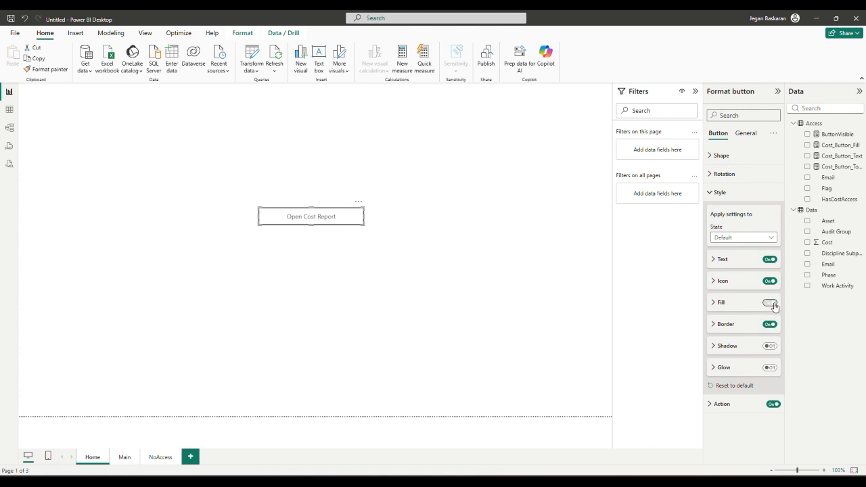
pyautogui.click(714, 306)
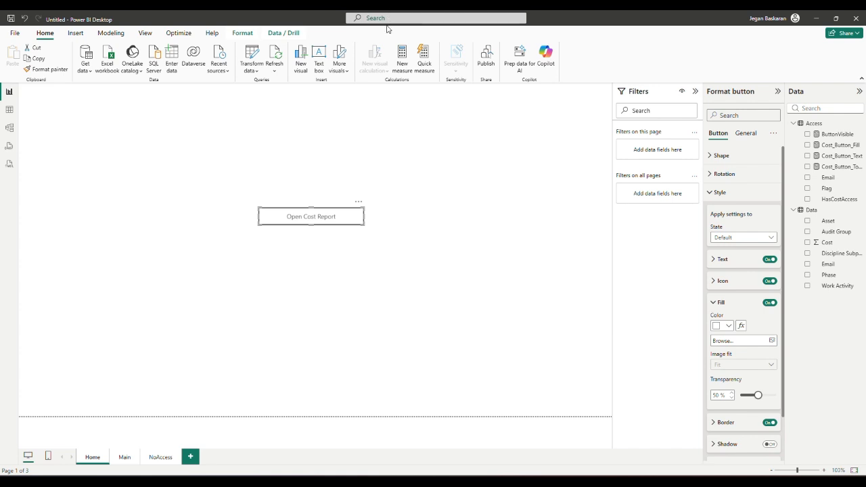
pyautogui.click(741, 326)
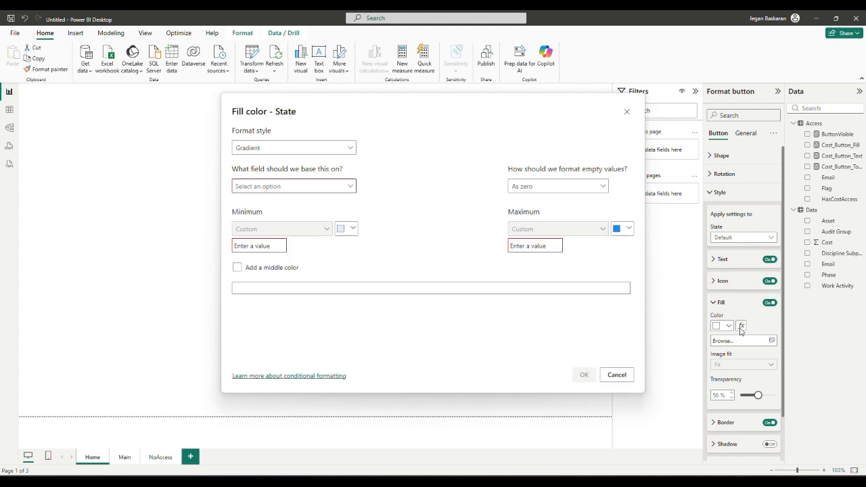
pyautogui.click(321, 147)
pyautogui.click(285, 191)
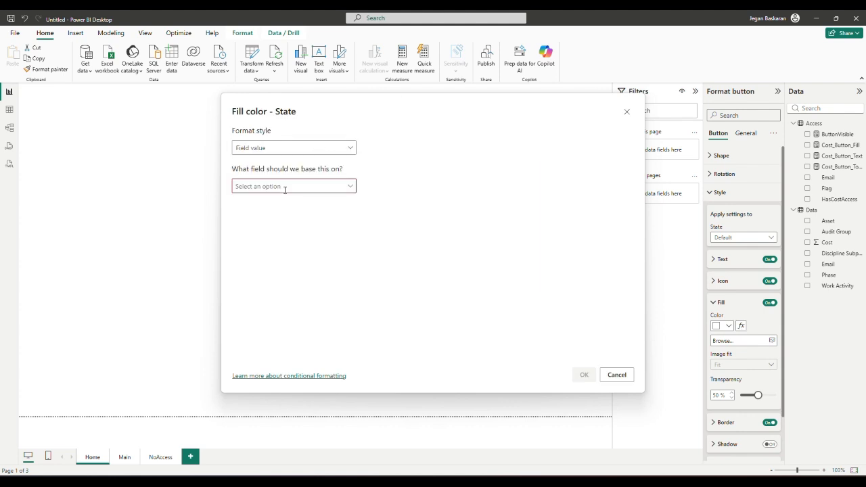
pyautogui.click(347, 188)
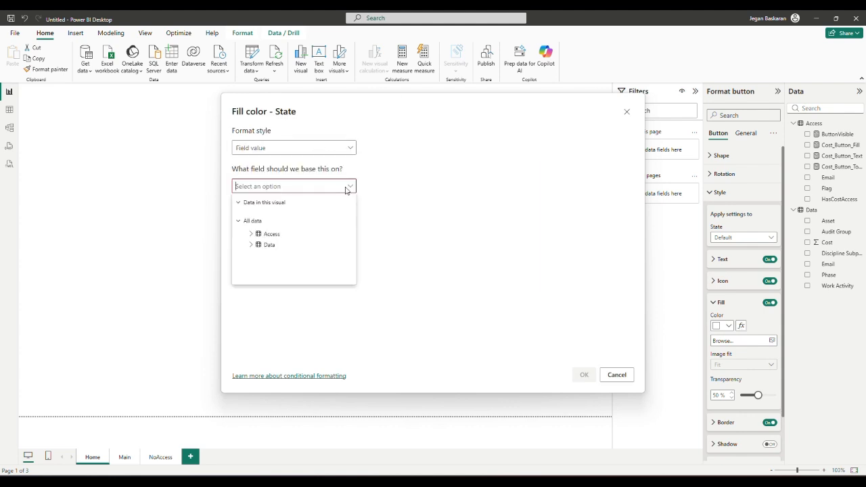
pyautogui.click(252, 235)
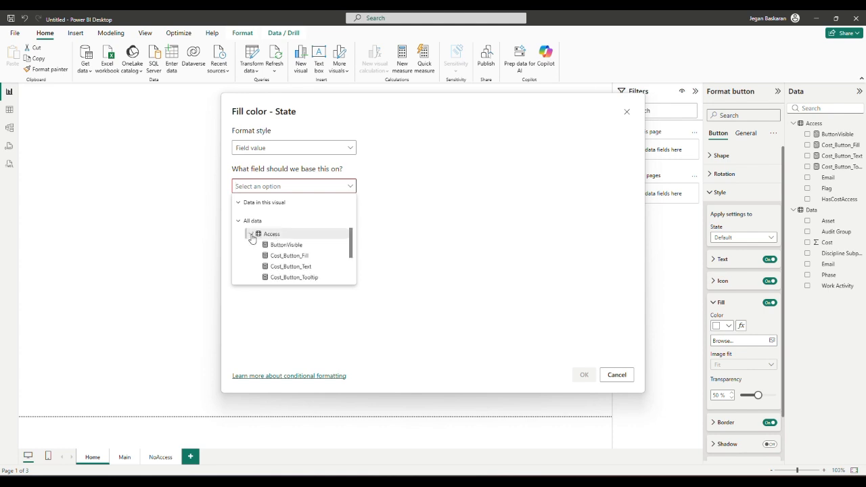
pyautogui.click(277, 256)
pyautogui.click(582, 375)
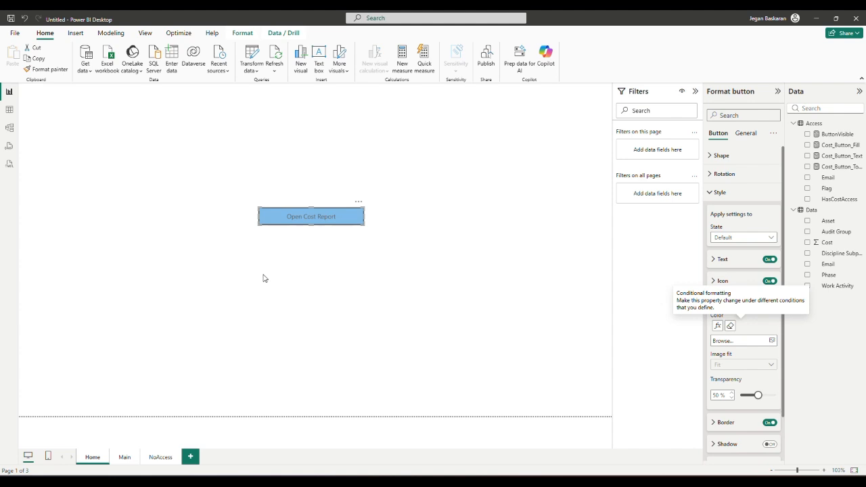
pyautogui.click(329, 234)
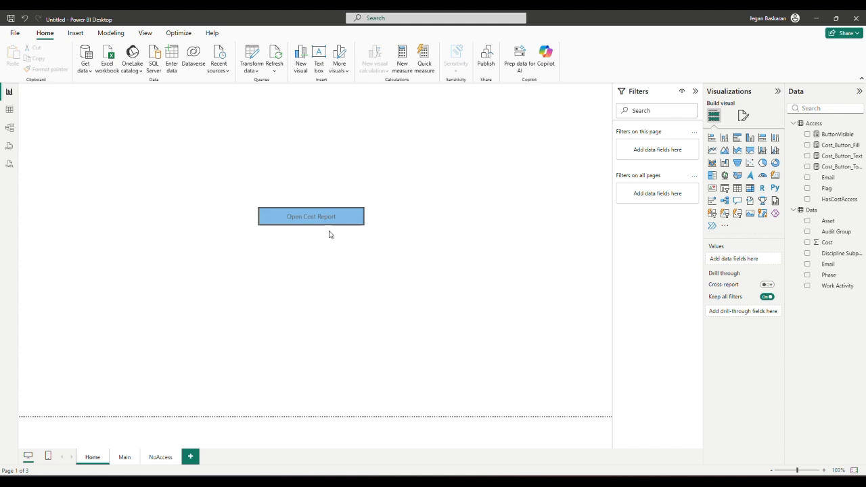
pyautogui.keyDown('ctrl'); pyautogui.click(329, 224); pyautogui.keyUp('ctrl')
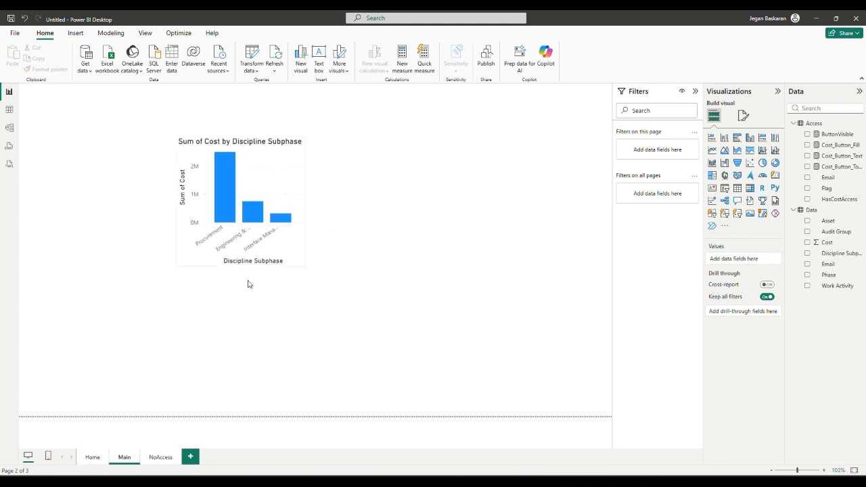
pyautogui.click(98, 459)
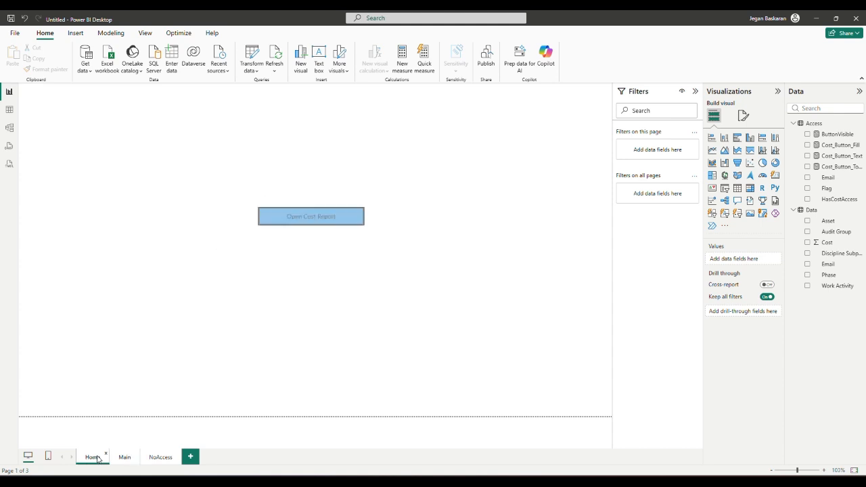
pyautogui.click(123, 463)
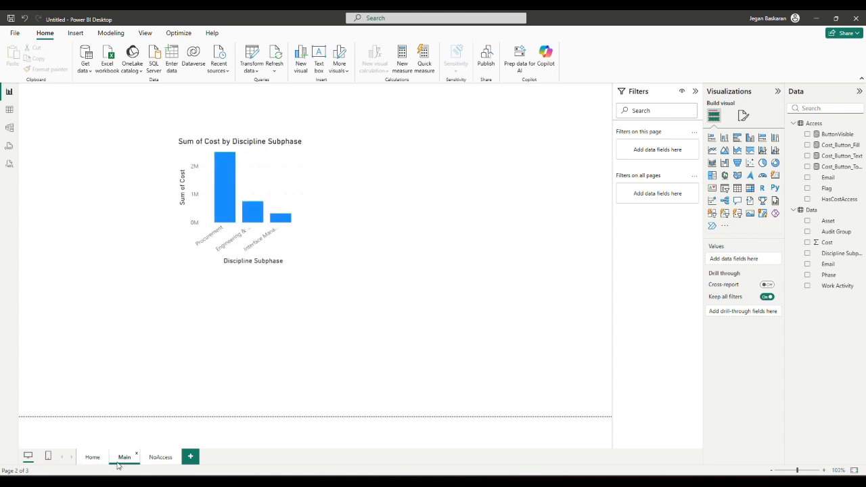
pyautogui.click(92, 462)
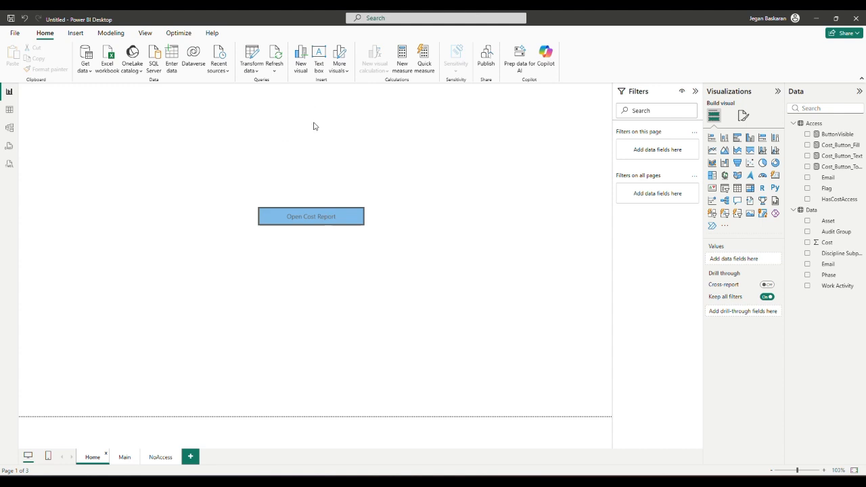
pyautogui.click(107, 34)
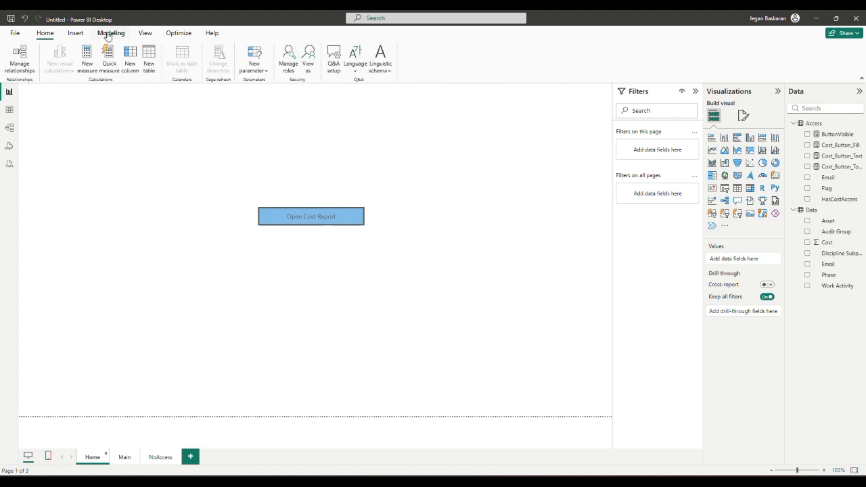
# Add a new security role named NoAccess.
pyautogui.click(288, 71)
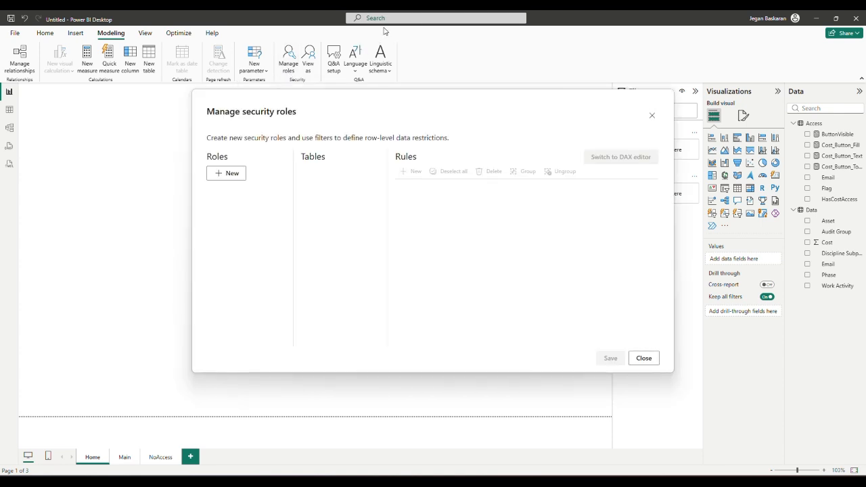
pyautogui.click(227, 174)
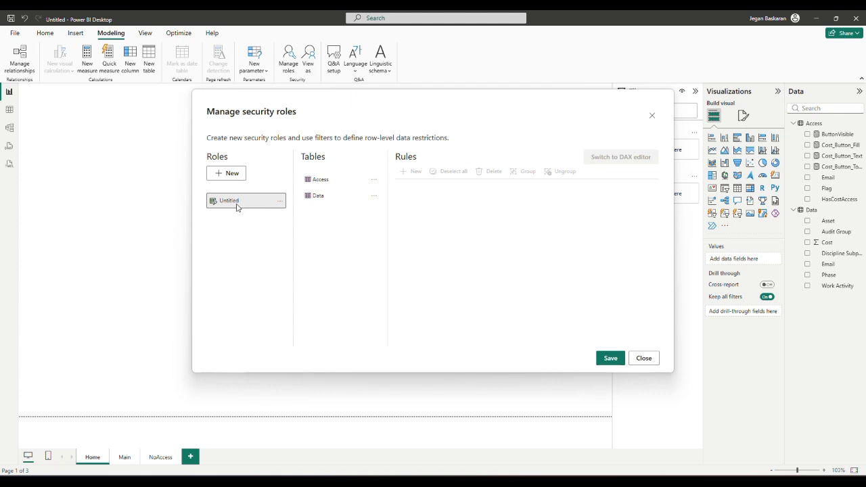
pyautogui.click(237, 203)
pyautogui.moveTo(237, 204); pyautogui.dragTo(204, 207)
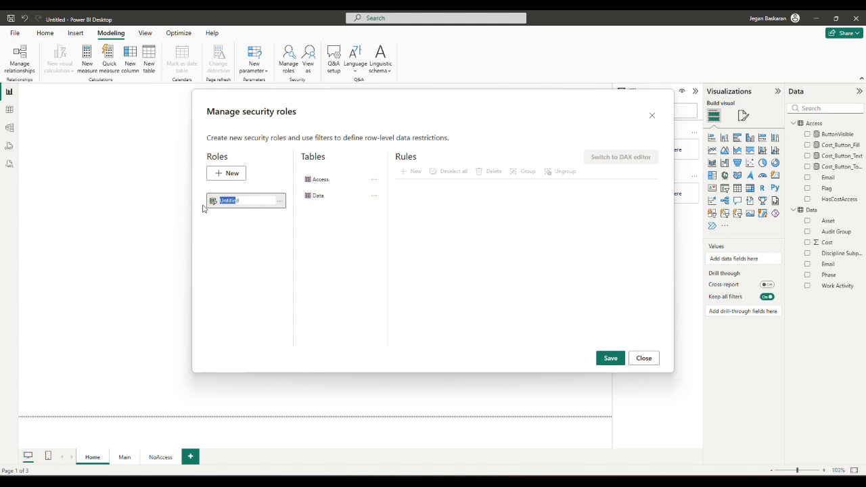
pyautogui.write('NoAccess')
pyautogui.click(314, 197)
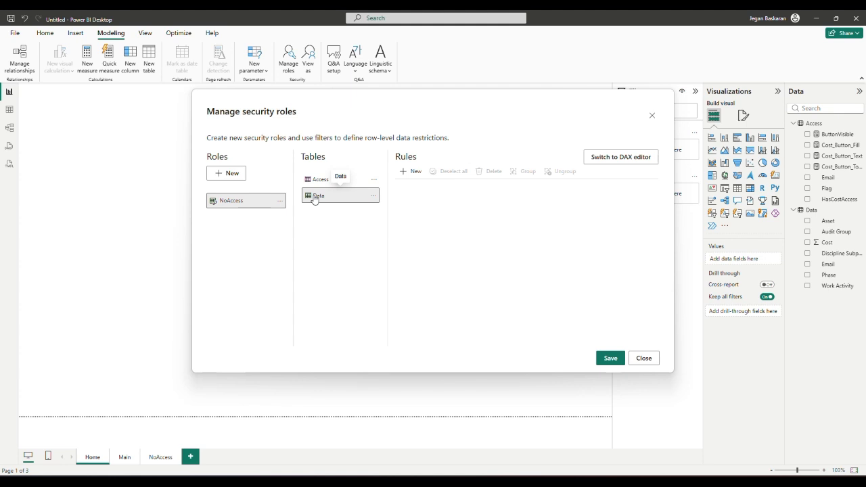
# Add a filter rule on the Access table and switch it to the DAX editor.
pyautogui.click(324, 183)
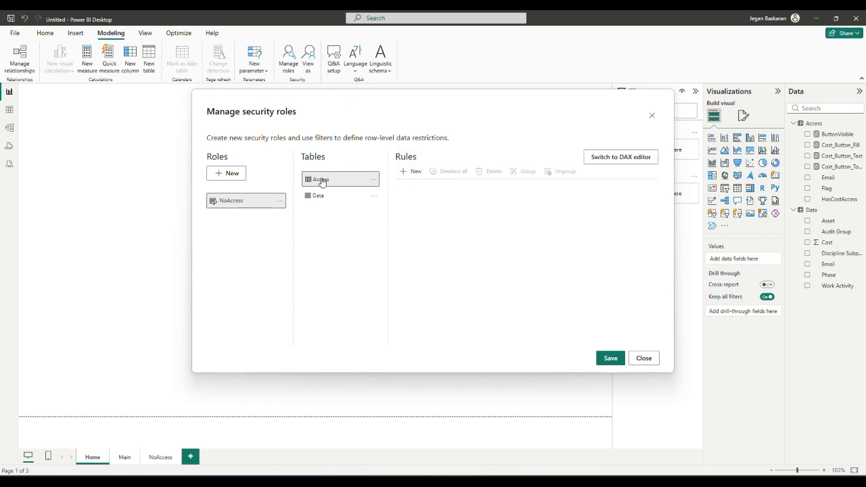
pyautogui.click(414, 172)
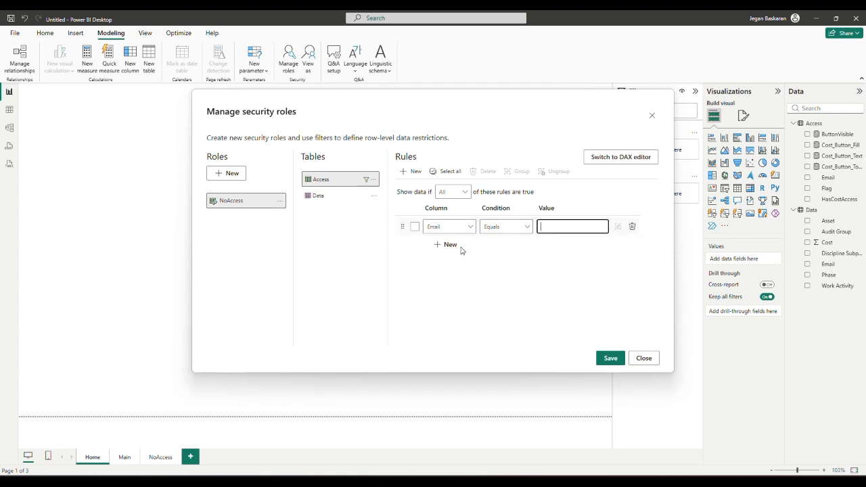
pyautogui.click(633, 156)
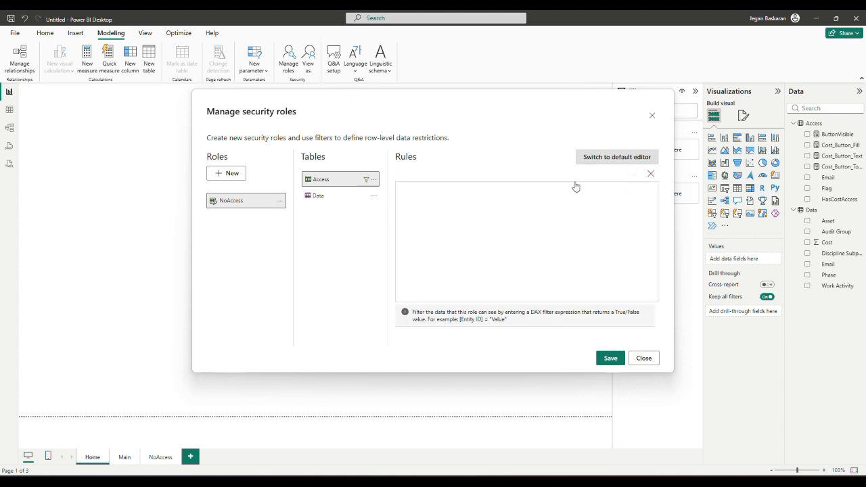
# Enter the rule [Email] == USERPRINCIPALNAME(), then switch back to the default editor.
pyautogui.click(537, 196)
pyautogui.write('[Email] =')
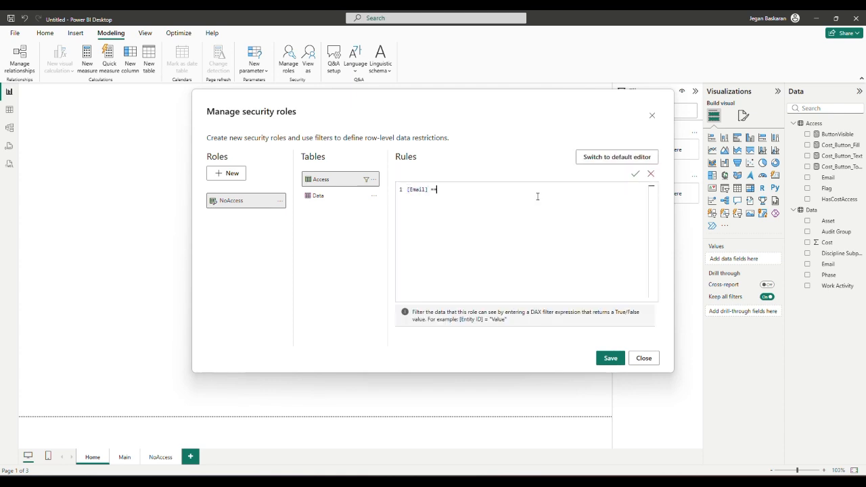
pyautogui.write('=user')
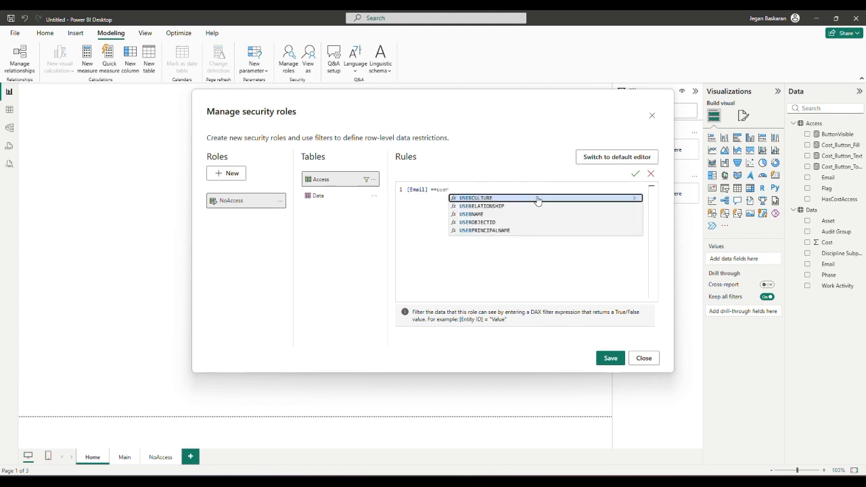
pyautogui.click(500, 230)
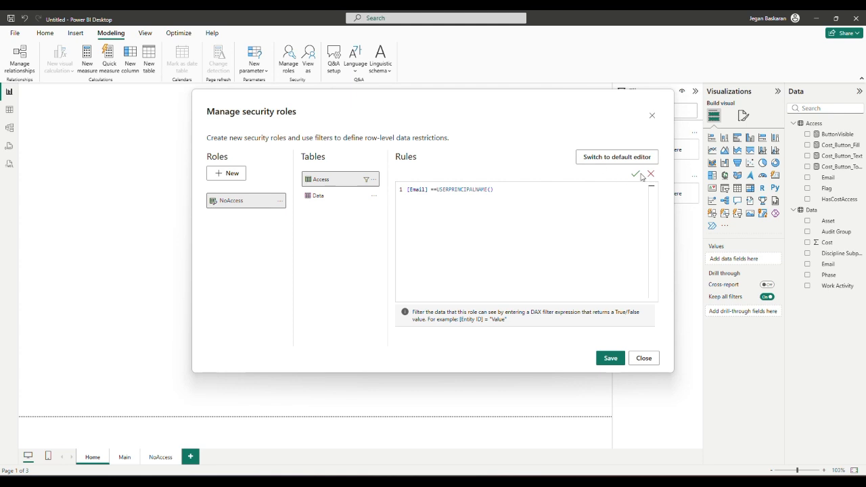
pyautogui.click(614, 159)
pyautogui.click(479, 259)
# Set the Access rule to Flag Equals 0, save the role, and close the dialog.
pyautogui.click(412, 171)
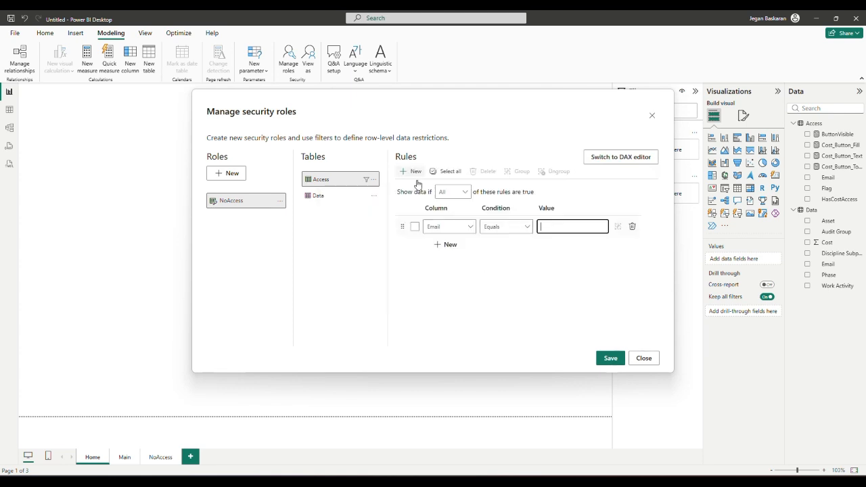
pyautogui.click(462, 225)
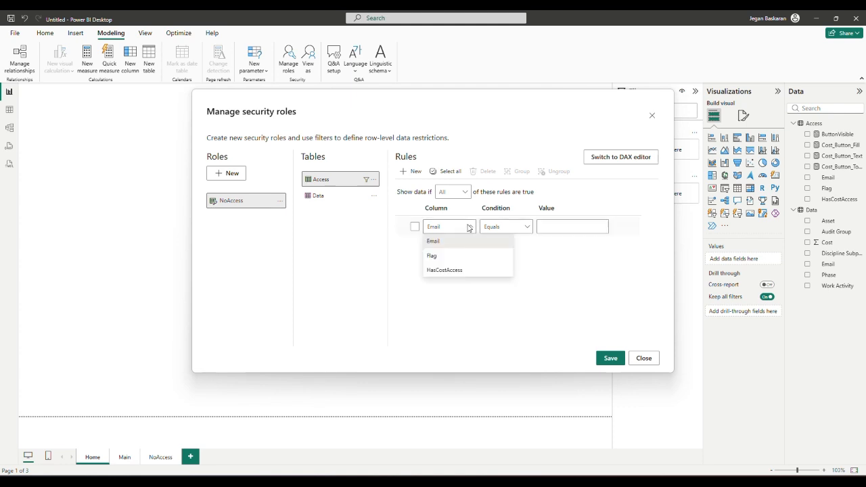
pyautogui.click(450, 260)
pyautogui.click(549, 228)
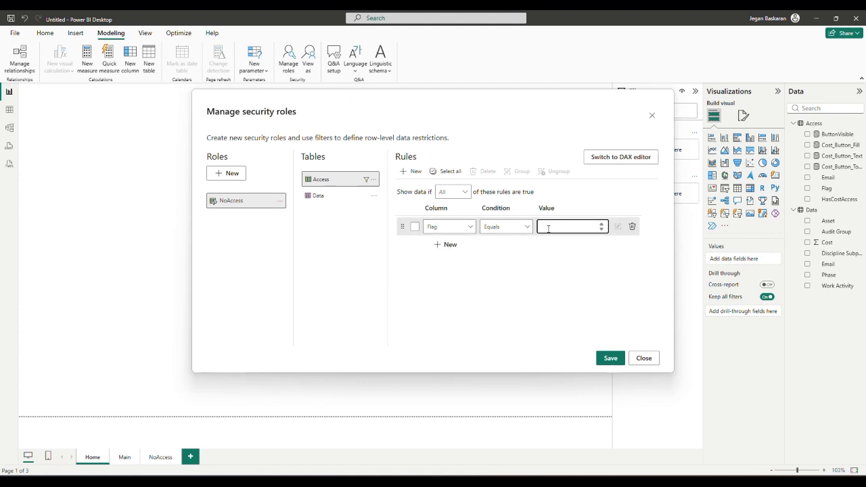
pyautogui.write('0')
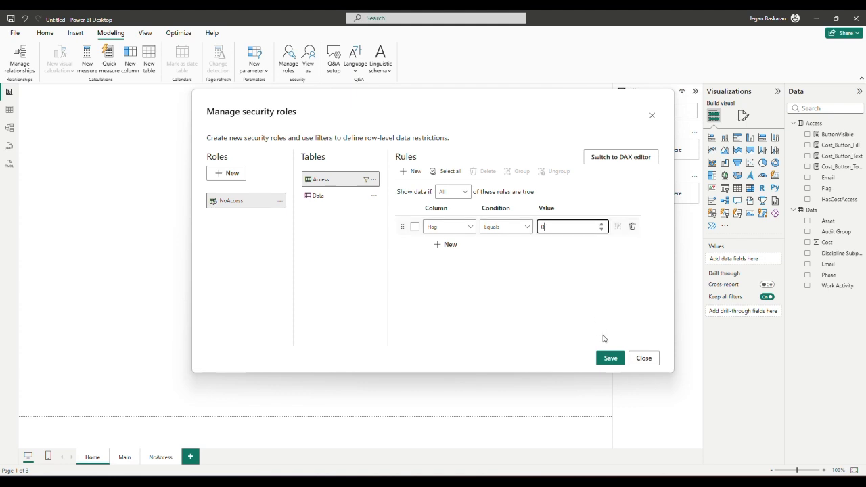
pyautogui.click(611, 360)
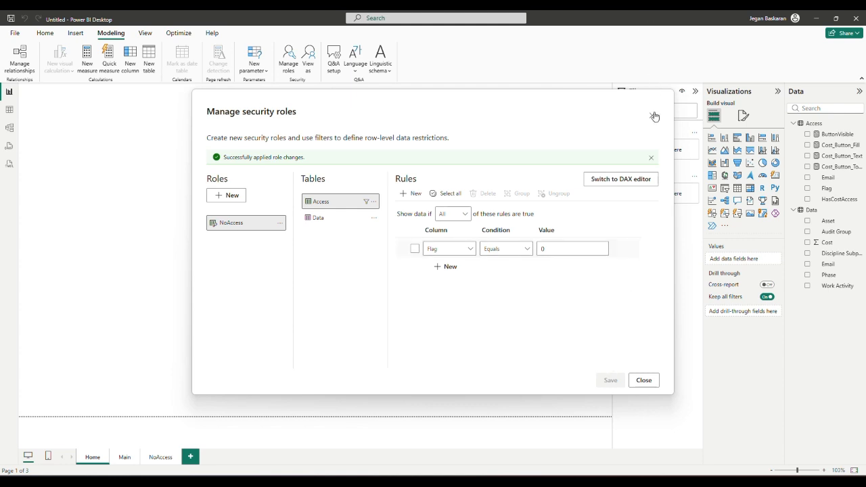
pyautogui.click(642, 383)
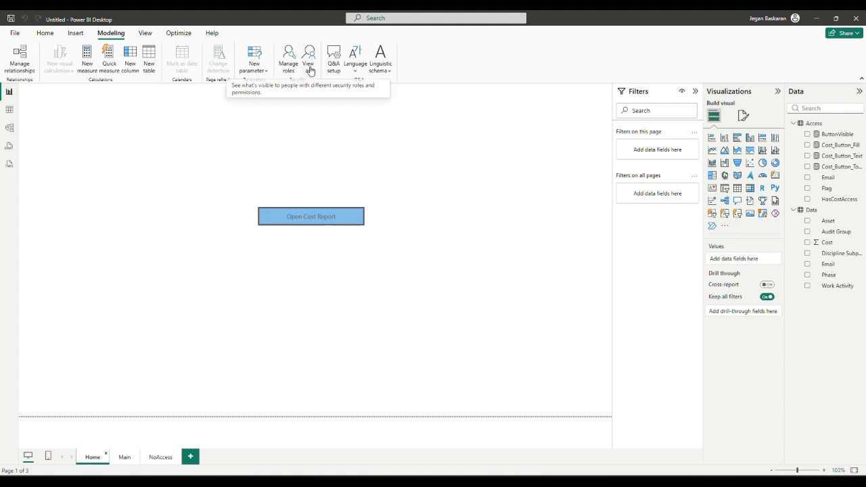
# Save the untitled report as 'button RLS' when Publish asks to save changes.
pyautogui.click(44, 33)
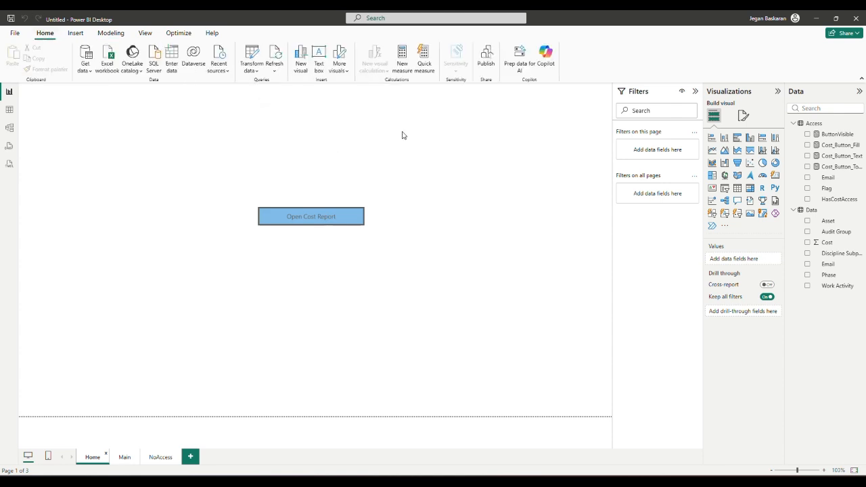
pyautogui.click(491, 62)
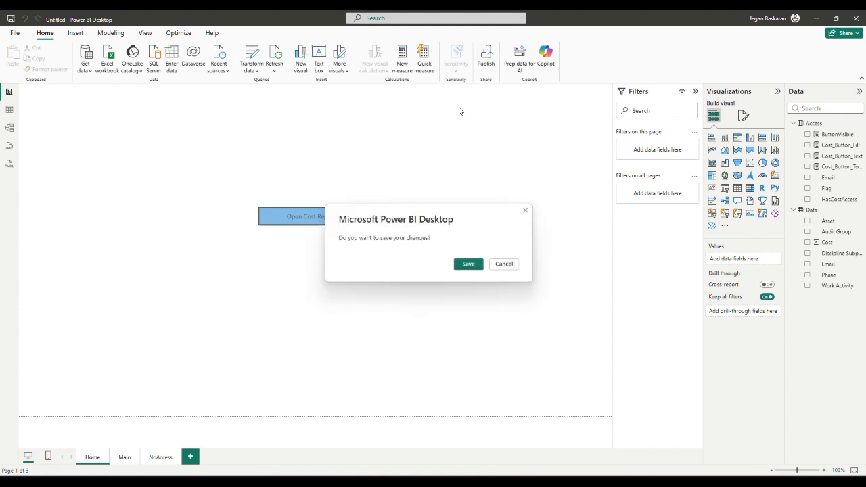
pyautogui.click(465, 265)
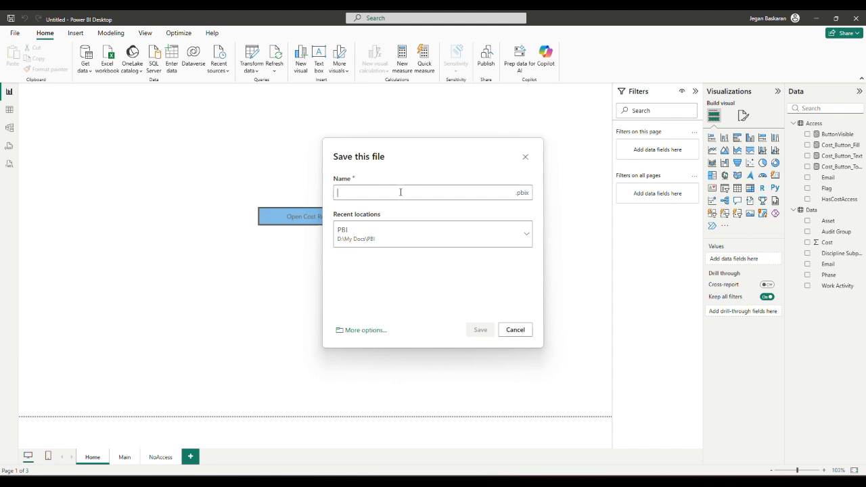
pyautogui.write('button')
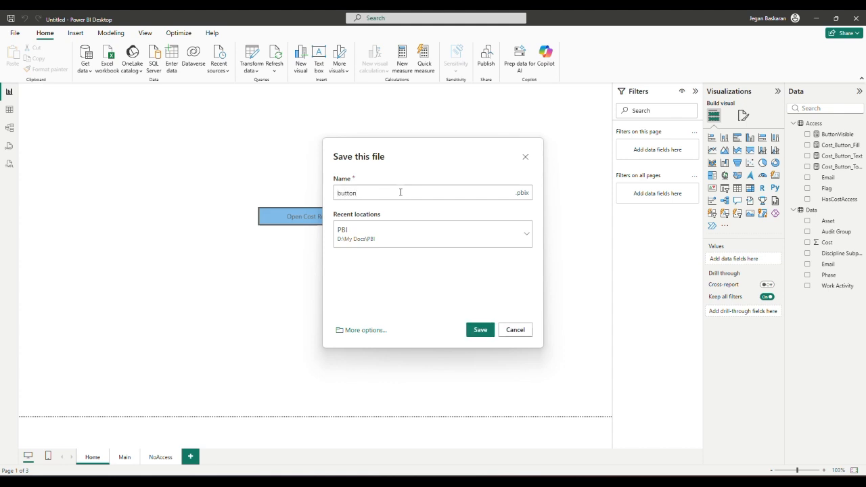
pyautogui.write(' RLS')
pyautogui.click(480, 331)
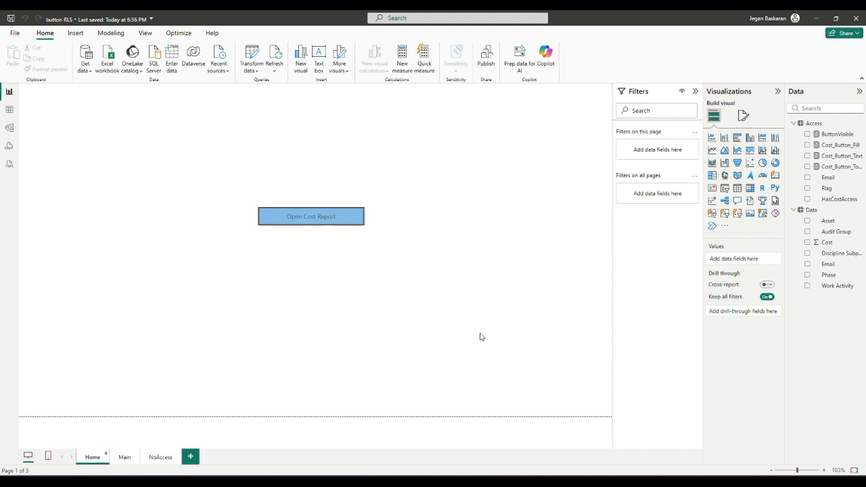
# Publish the button RLS report to My workspace and dismiss the success message.
pyautogui.click(486, 66)
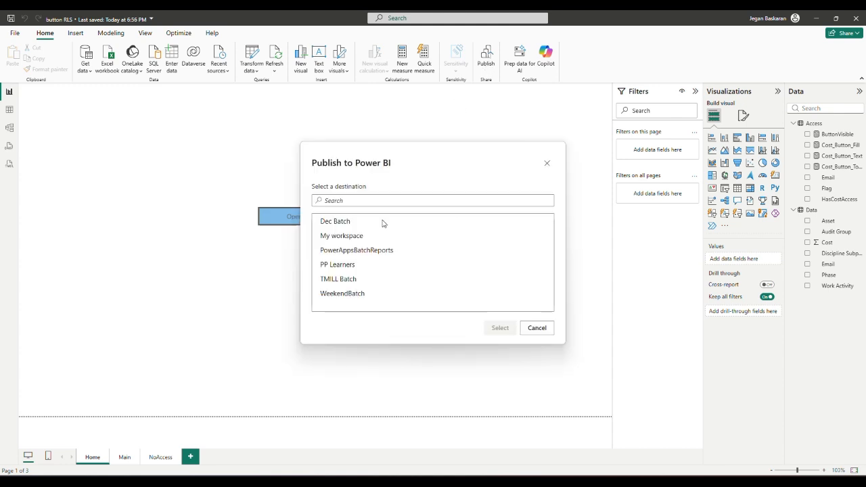
pyautogui.click(348, 236)
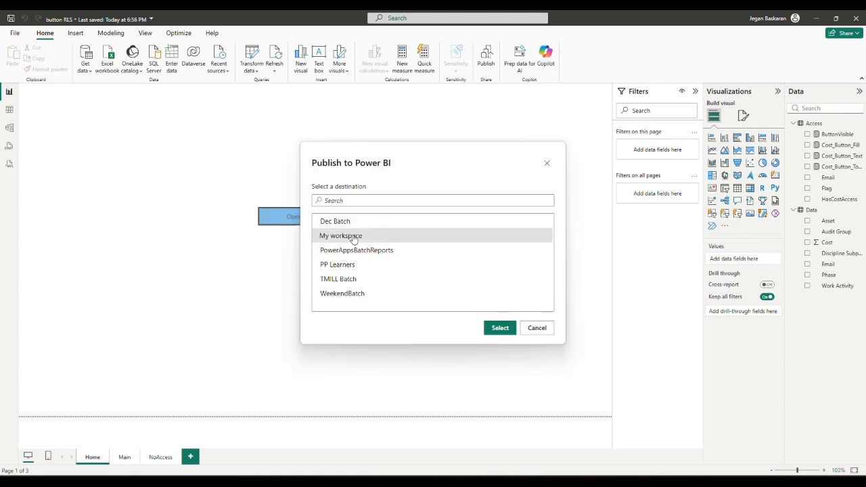
pyautogui.click(503, 327)
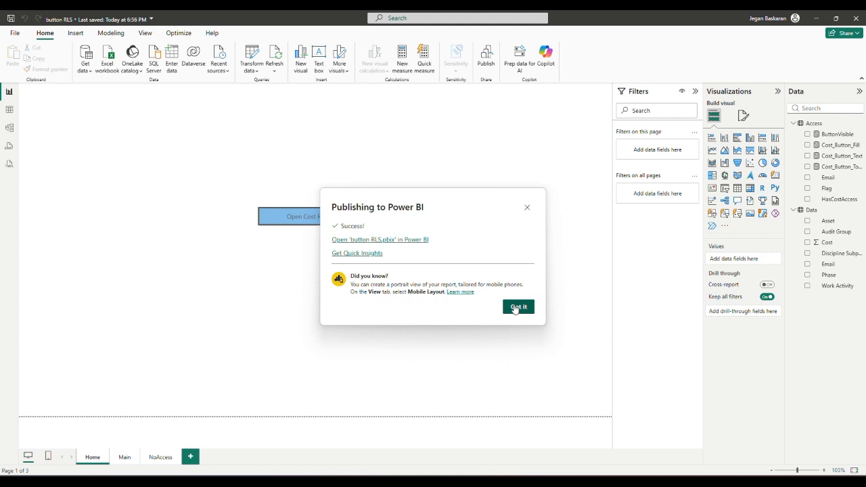
pyautogui.click(518, 307)
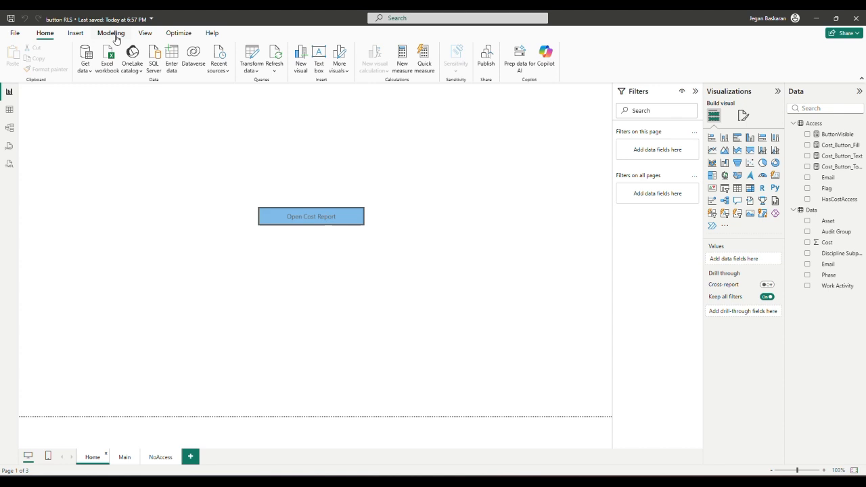
pyautogui.moveTo(563, 481)
# In the browser's My workspace, sorted by Refreshed, open Security for the button RLS semantic model.
pyautogui.hotkey('alt', 'Tab')
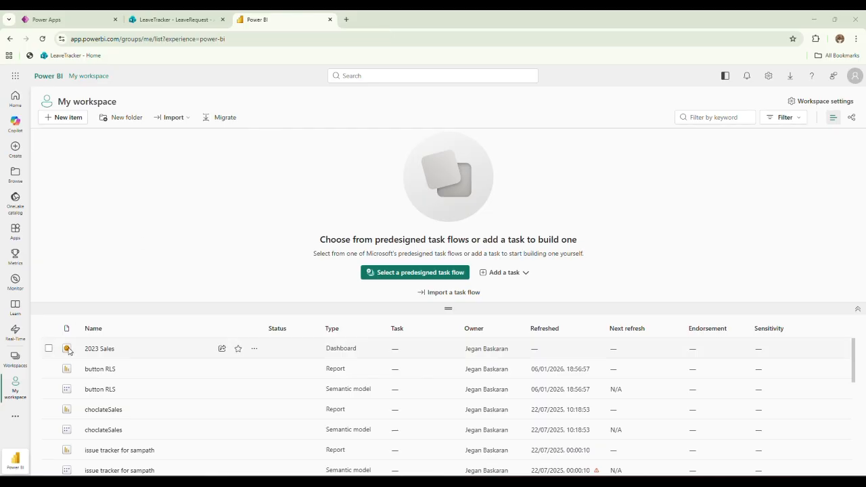
pyautogui.click(15, 357)
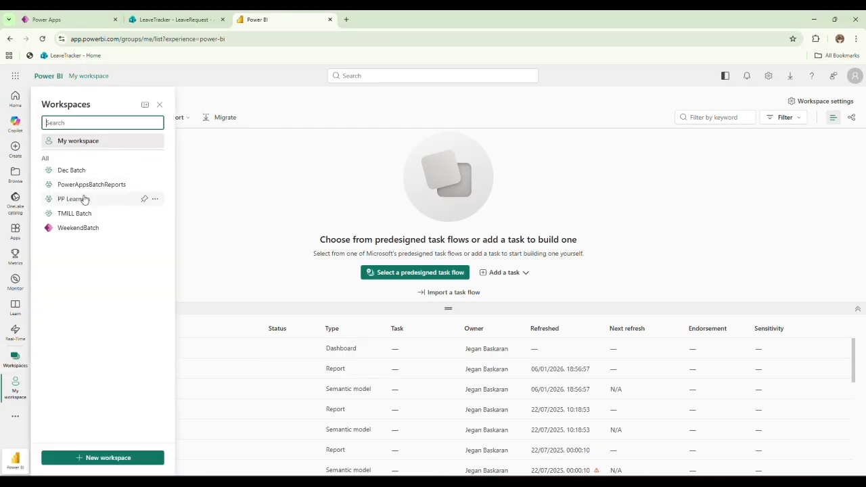
pyautogui.click(78, 141)
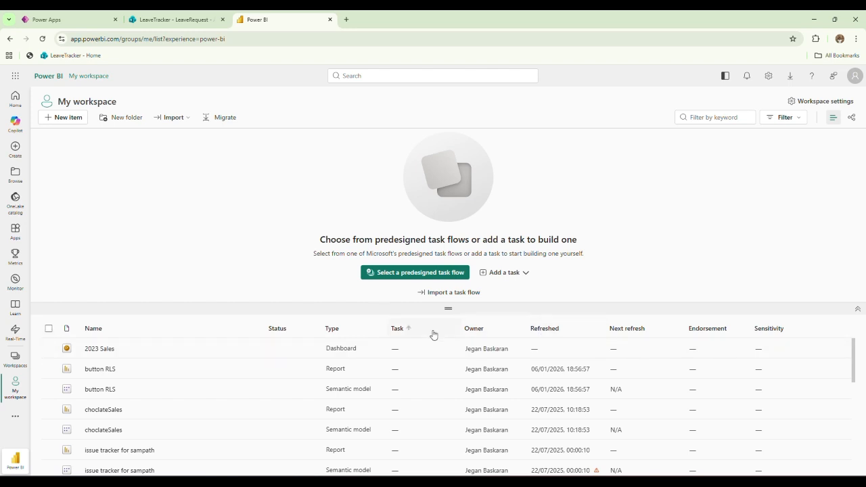
pyautogui.click(543, 330)
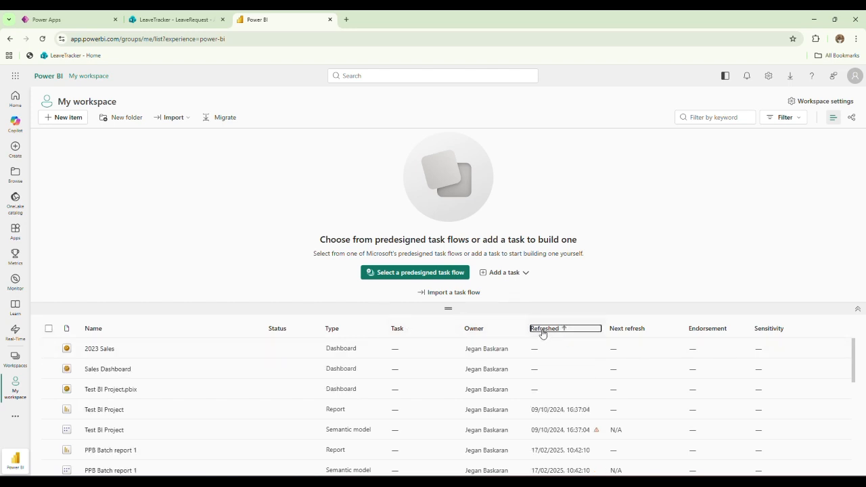
pyautogui.scroll(-10, 277, 388)
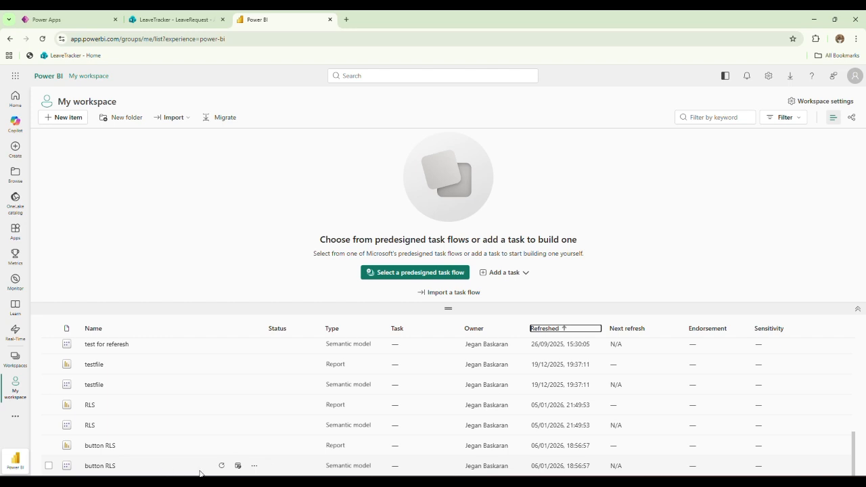
pyautogui.click(253, 467)
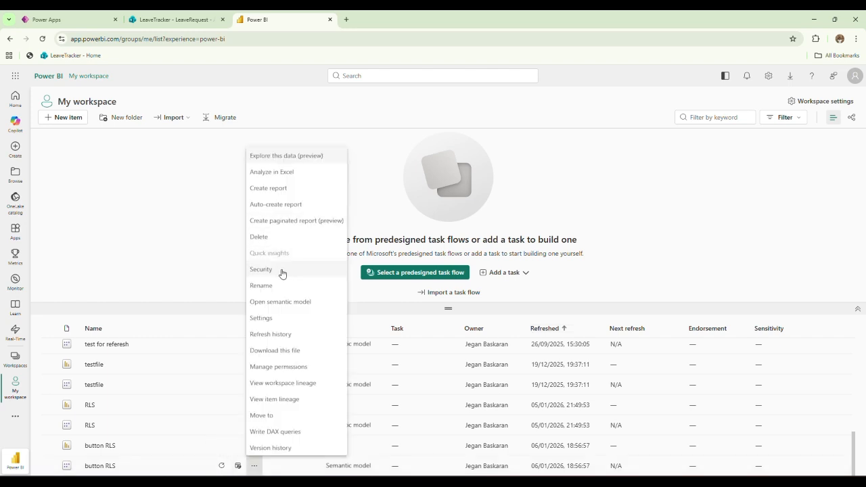
pyautogui.click(283, 272)
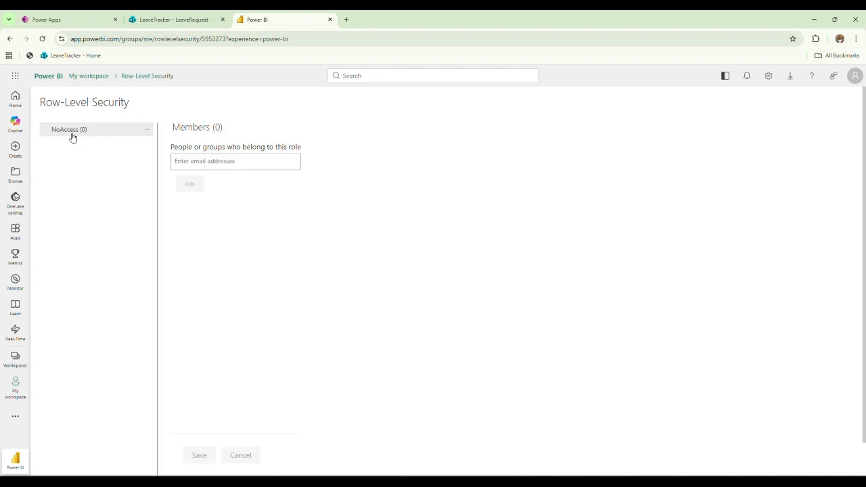
# Add the suggested user as a NoAccess role member and save the membership.
pyautogui.click(182, 162)
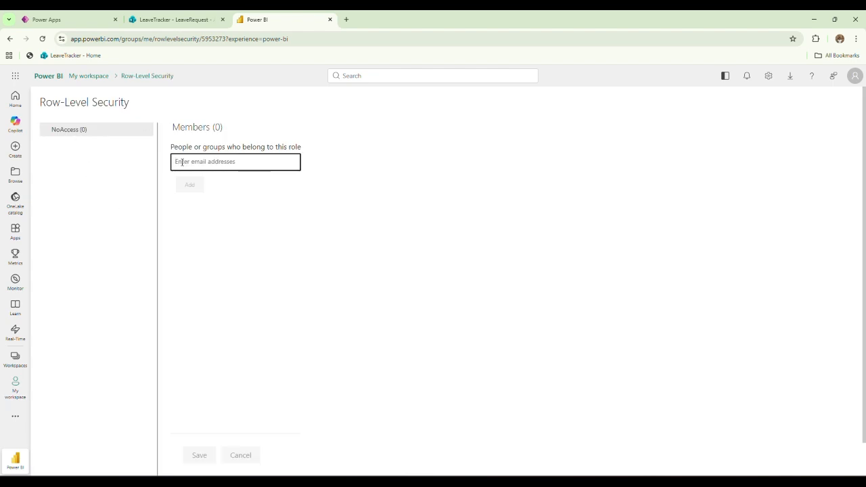
pyautogui.write('jega')
pyautogui.click(193, 180)
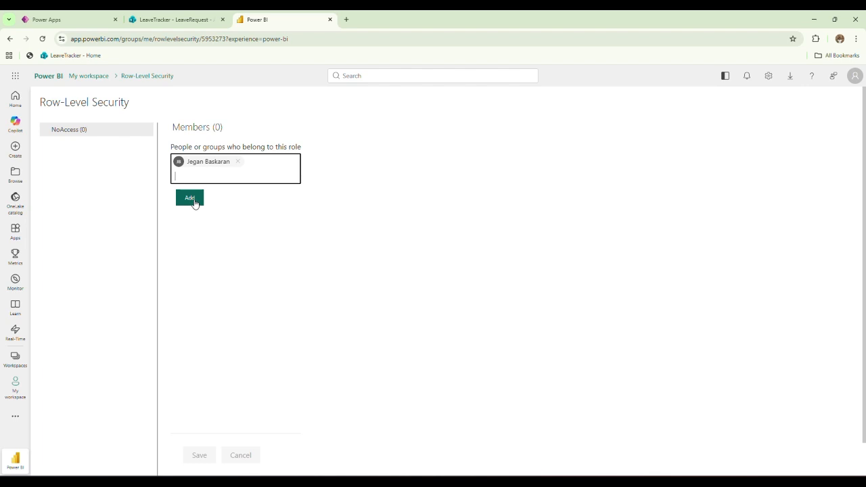
pyautogui.click(192, 200)
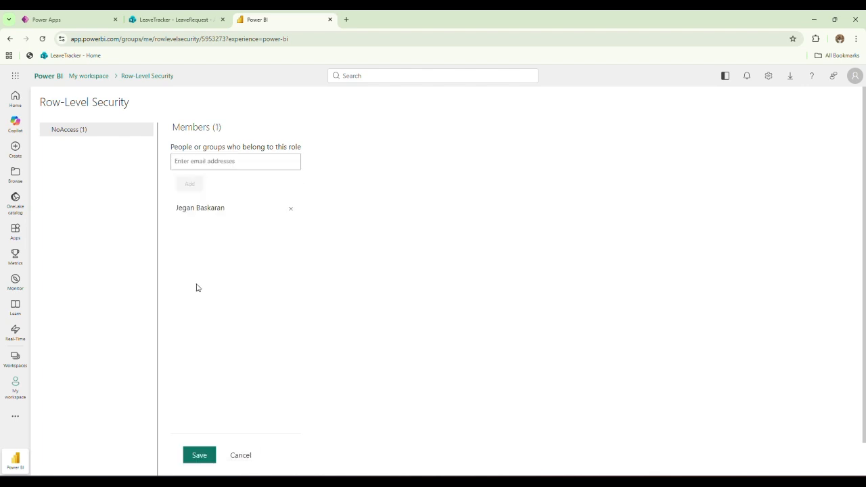
pyautogui.click(200, 457)
pyautogui.rightClick(205, 453)
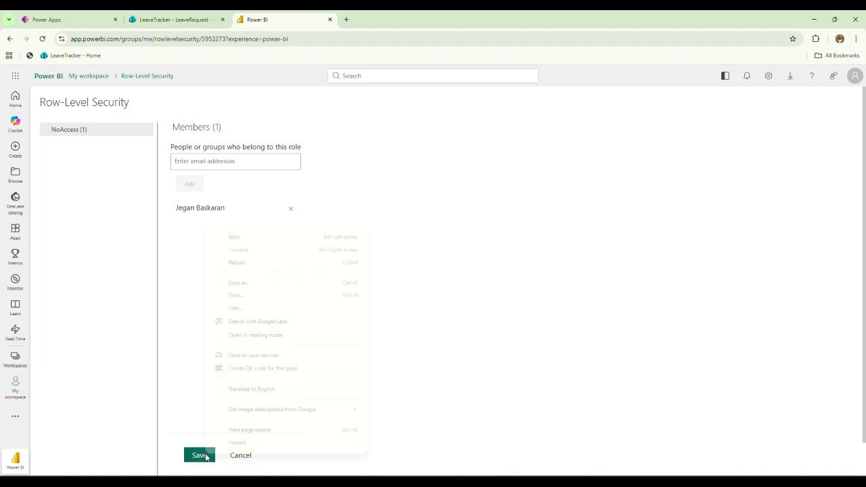
pyautogui.click(199, 458)
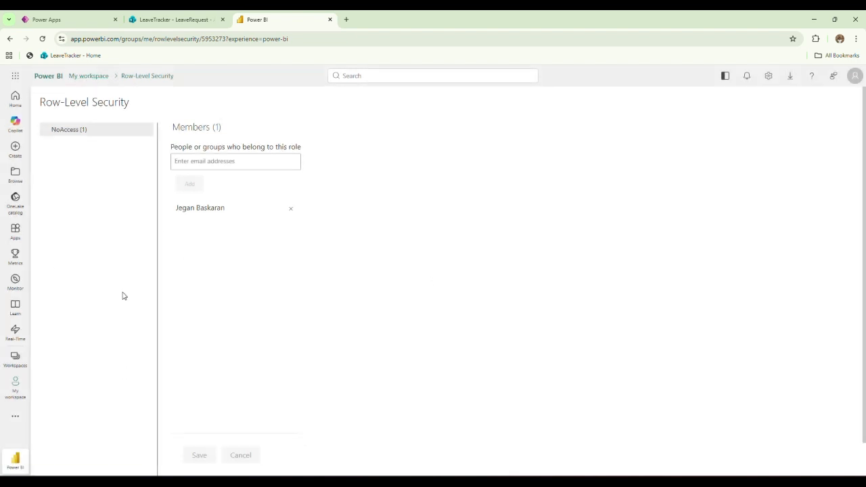
# Open the button RLS report from My workspace and display its NoAccess page.
pyautogui.click(102, 75)
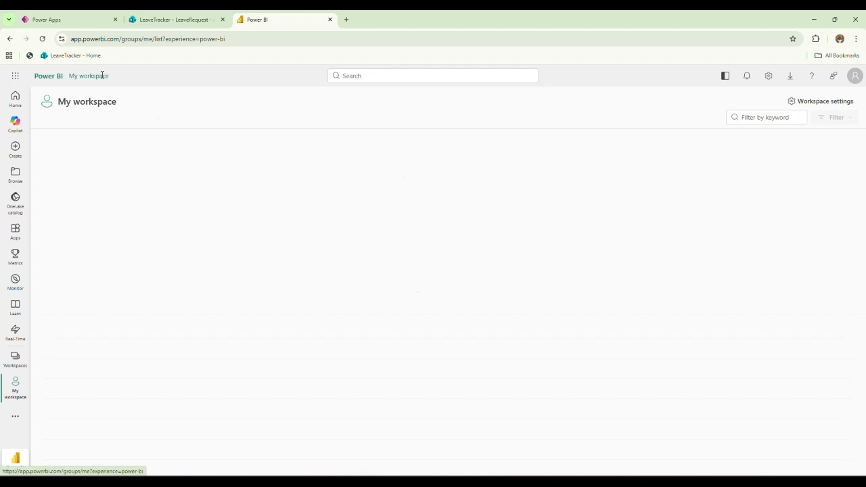
pyautogui.scroll(-5, 110, 412)
pyautogui.scroll(3, 110, 412)
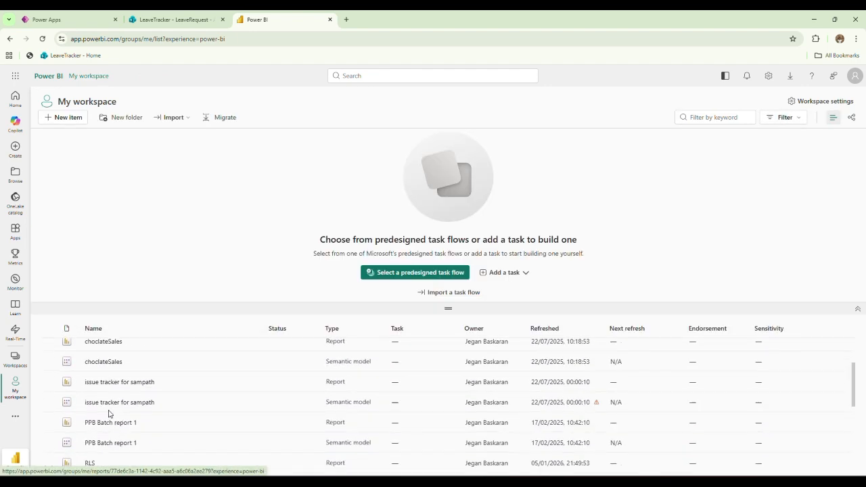
pyautogui.scroll(1, 108, 413)
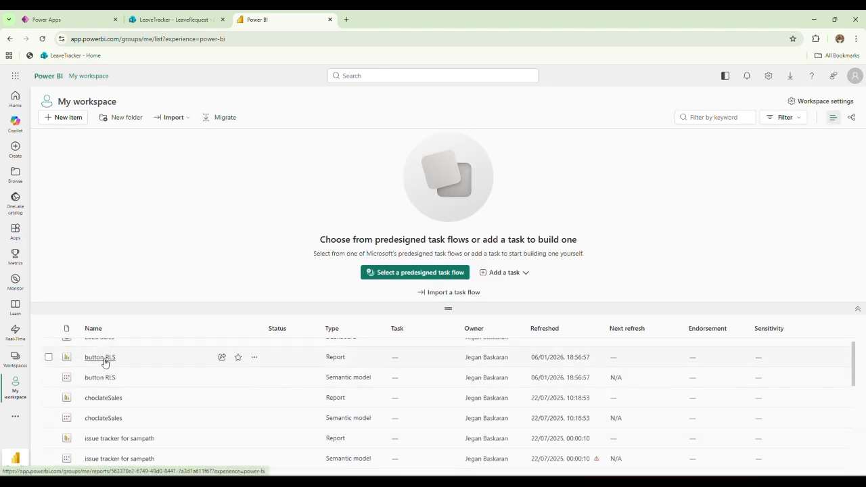
pyautogui.click(101, 358)
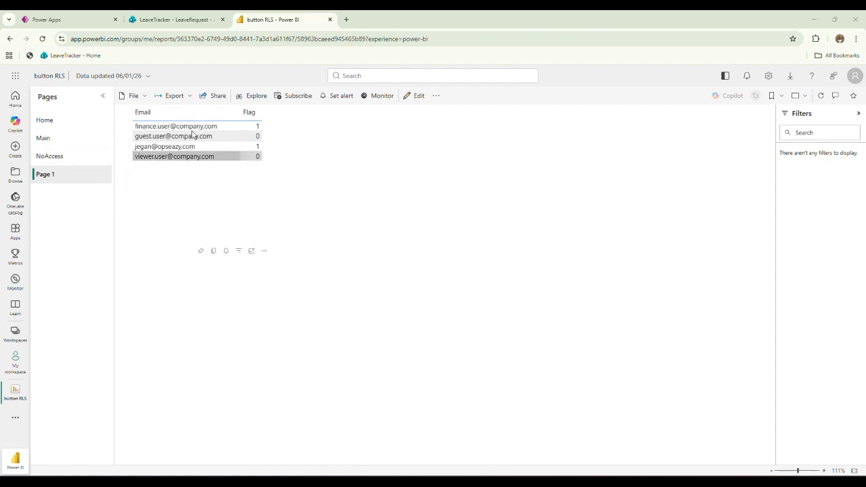
pyautogui.click(58, 159)
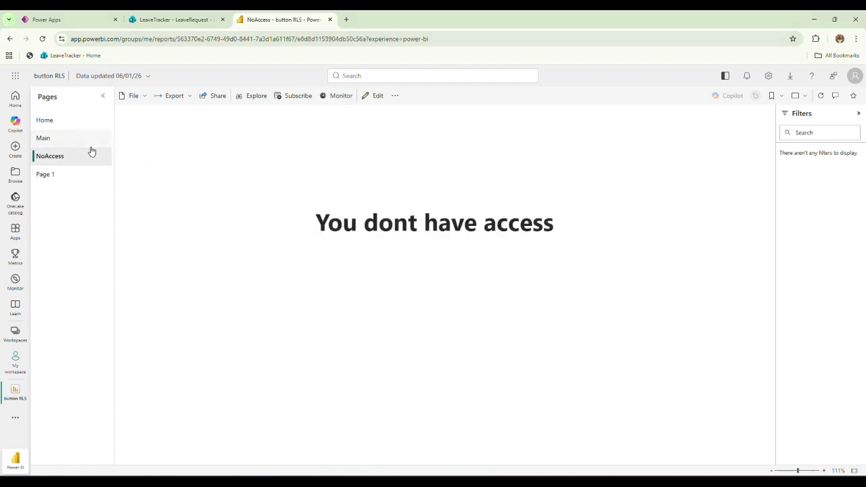